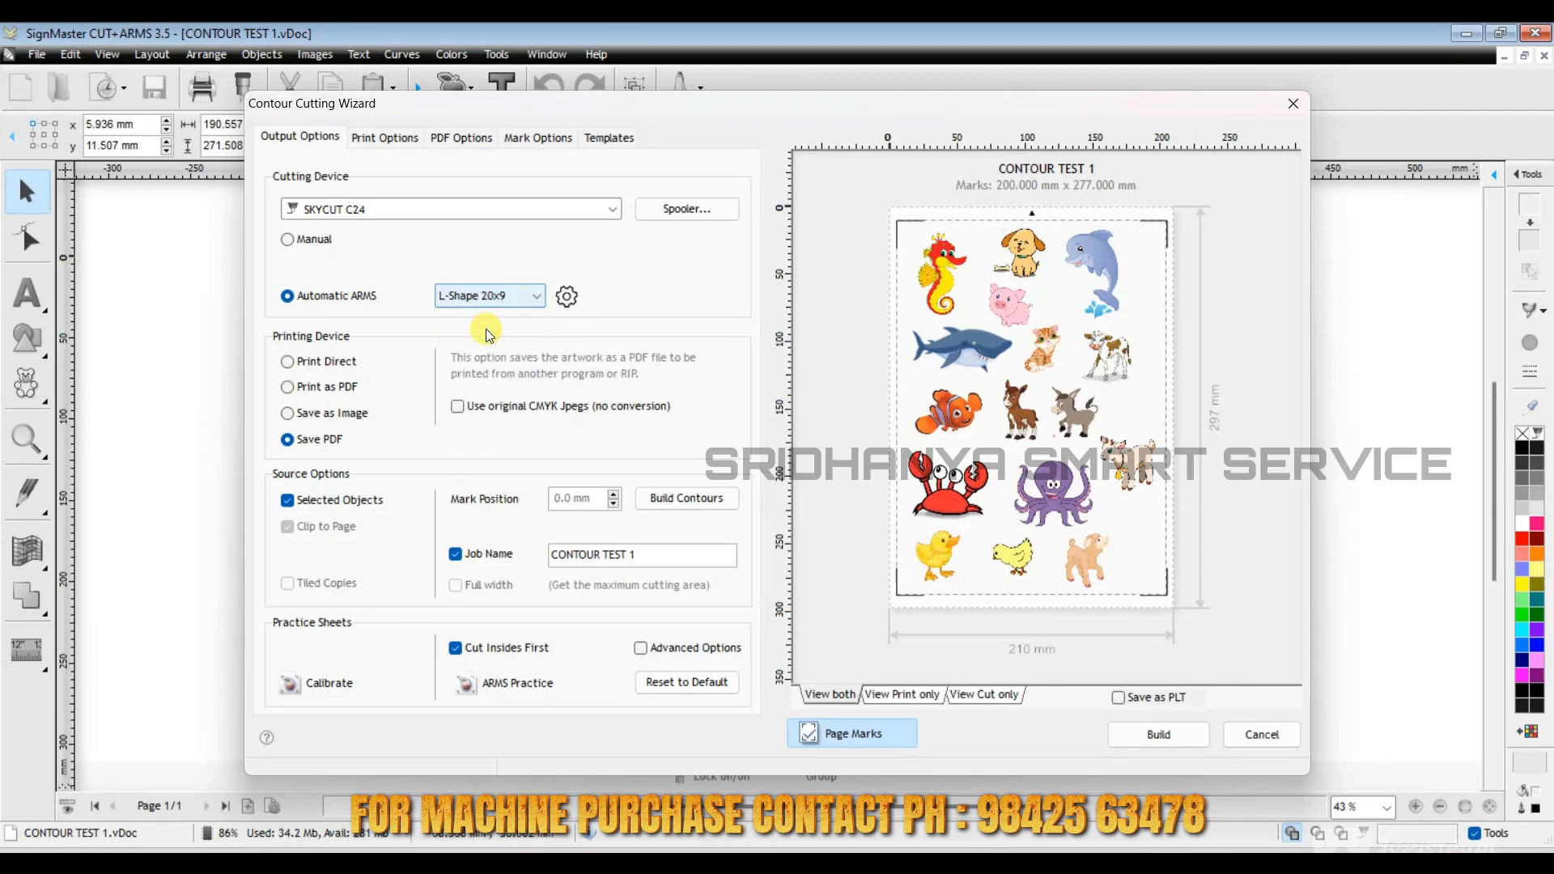
Step: Try the L-Shape 9x9, L-Multi, L-Multi+1, CCD, CCD - 1mm and L-Shape registration marks for Automatic ARMS
{"action": "left_click", "coordinate": [498, 299]}
{"action": "left_click", "coordinate": [478, 351]}
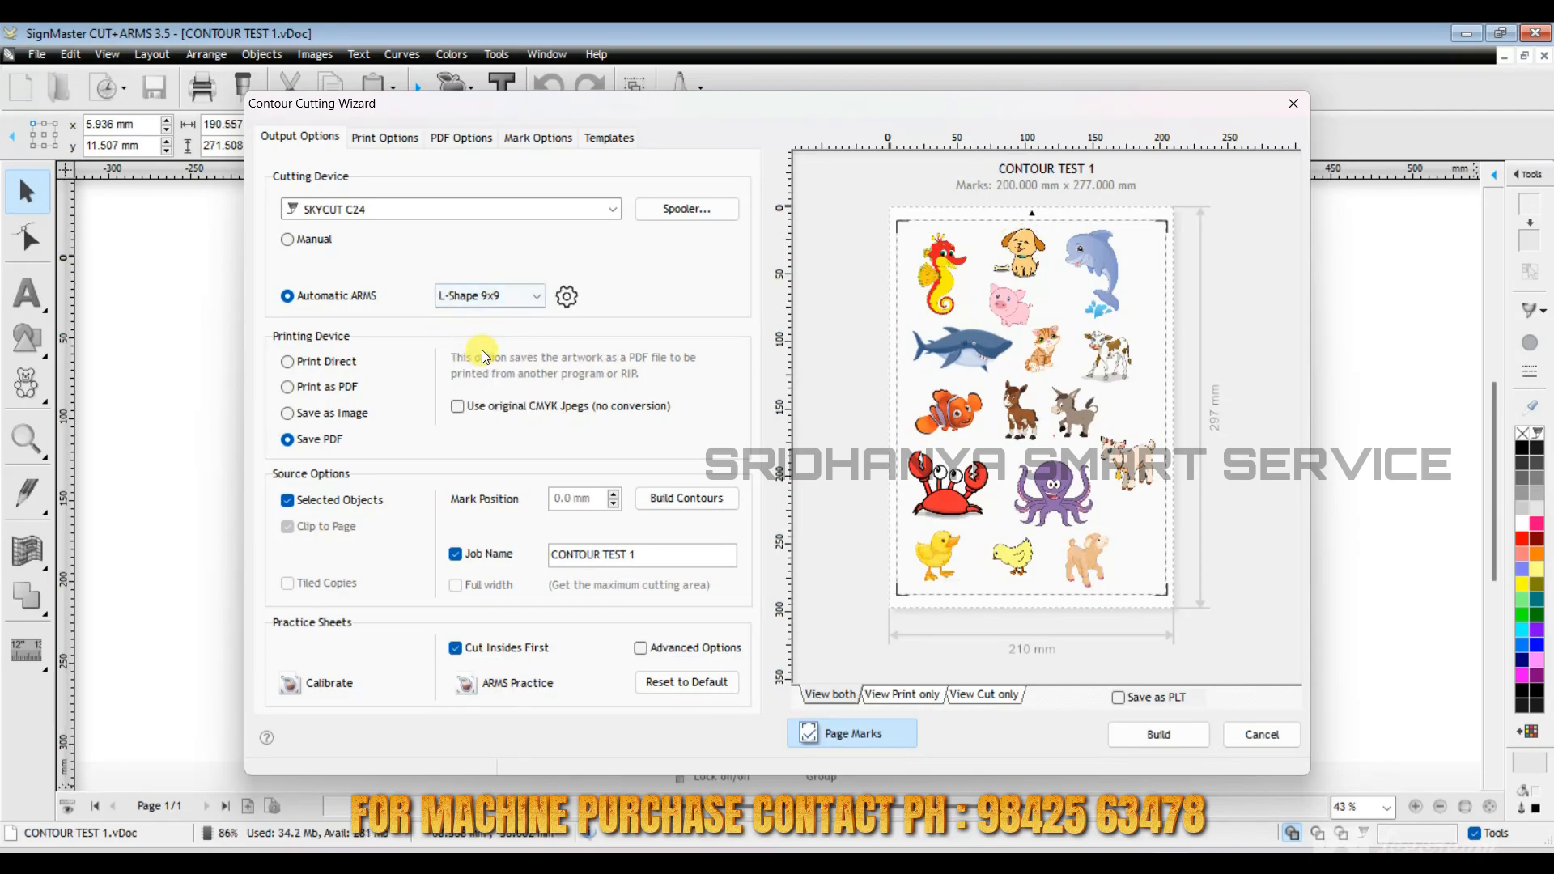
{"action": "left_click", "coordinate": [518, 298]}
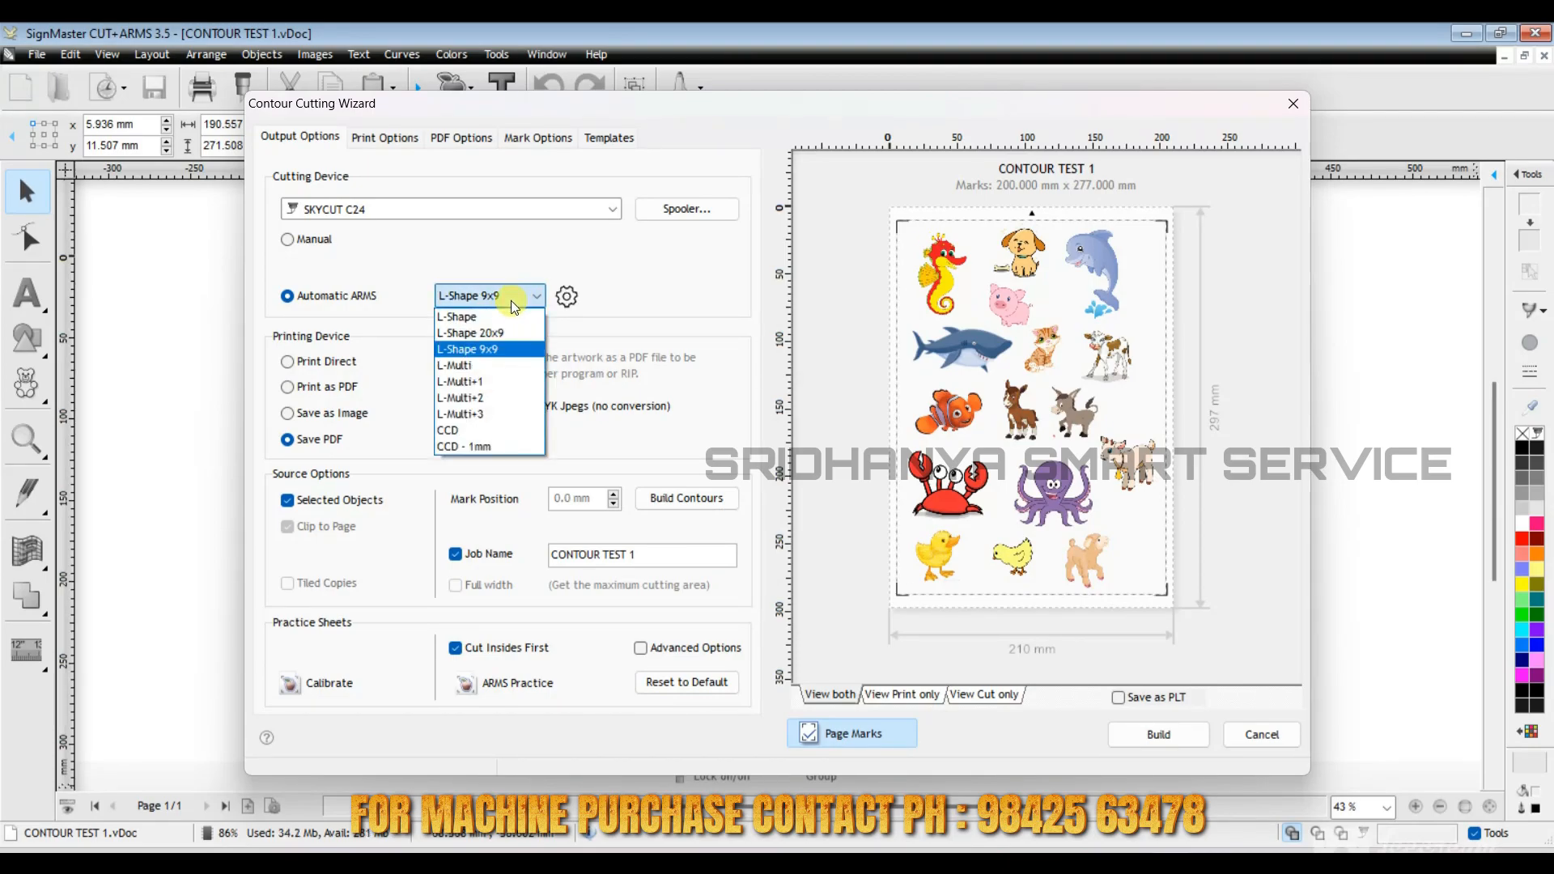
{"action": "left_click", "coordinate": [476, 357]}
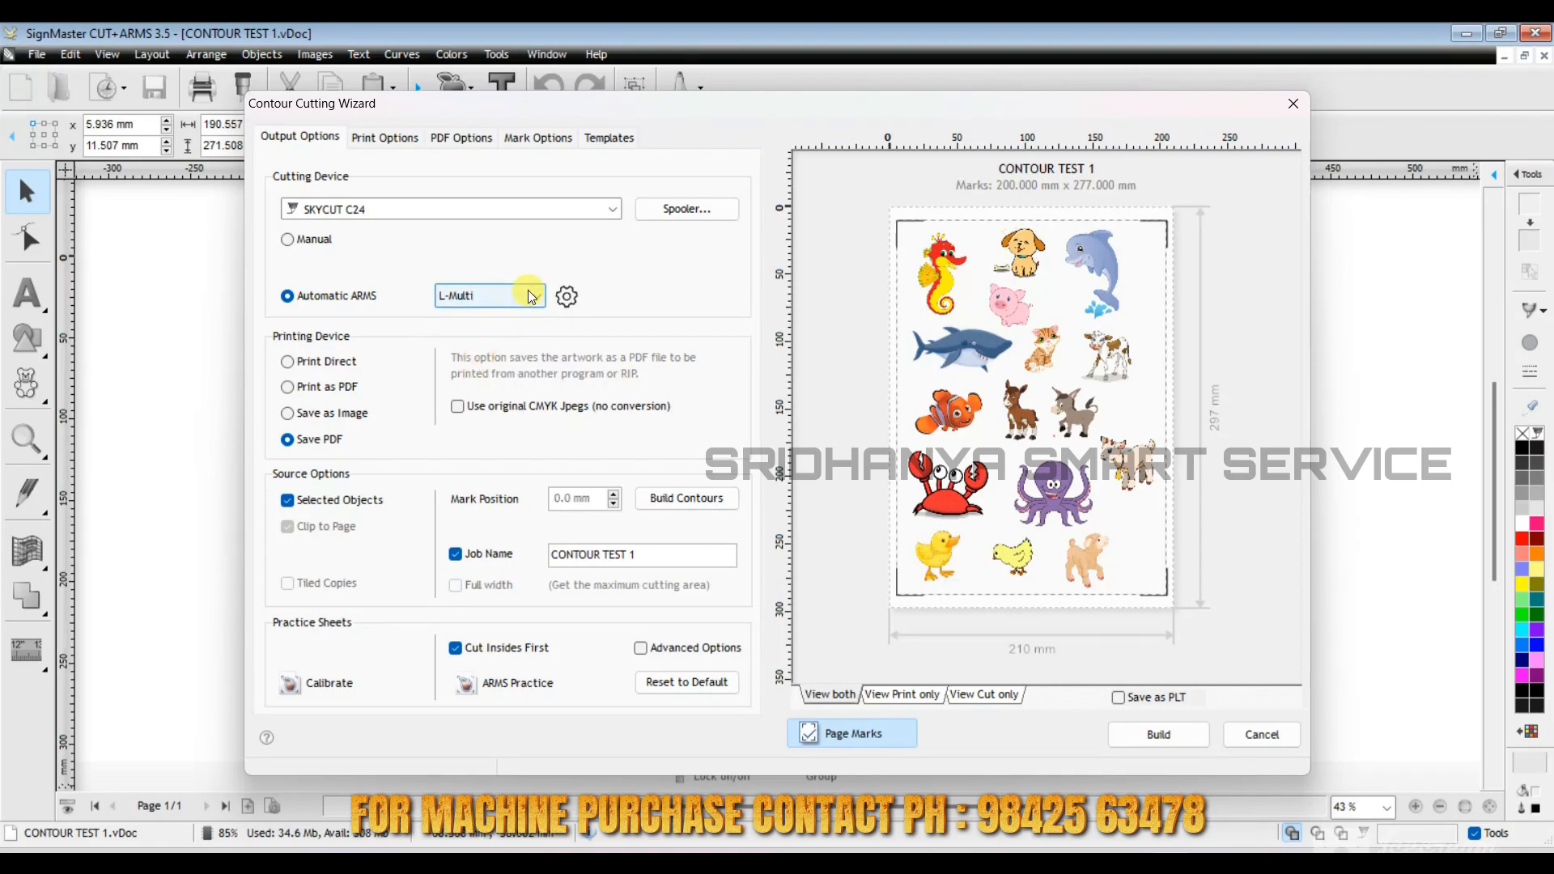
{"action": "left_click", "coordinate": [520, 297]}
{"action": "left_click", "coordinate": [497, 379]}
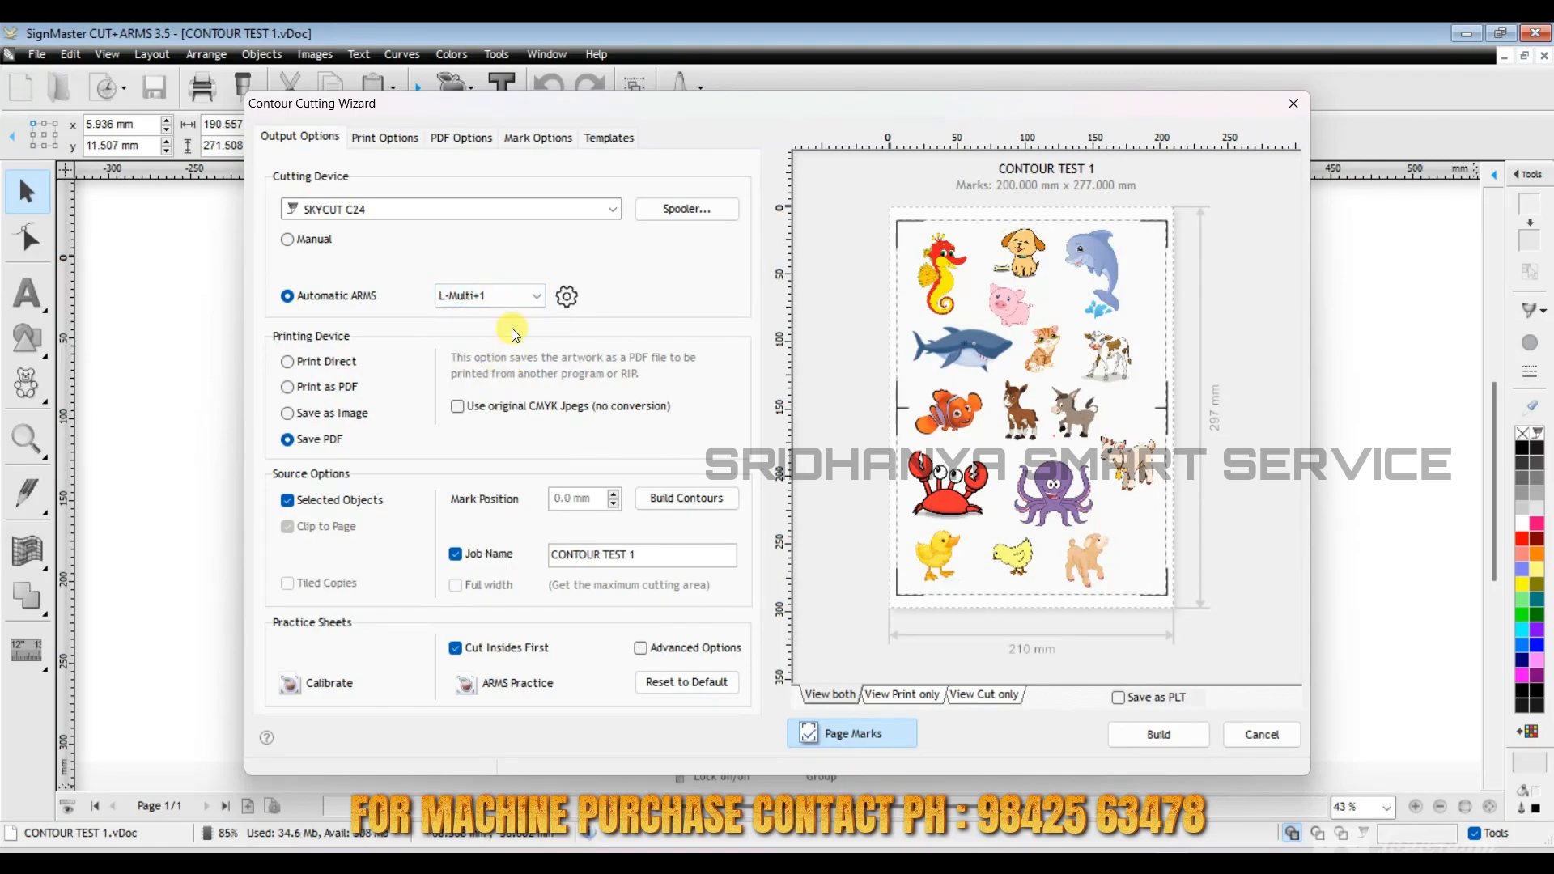
{"action": "left_click", "coordinate": [516, 298]}
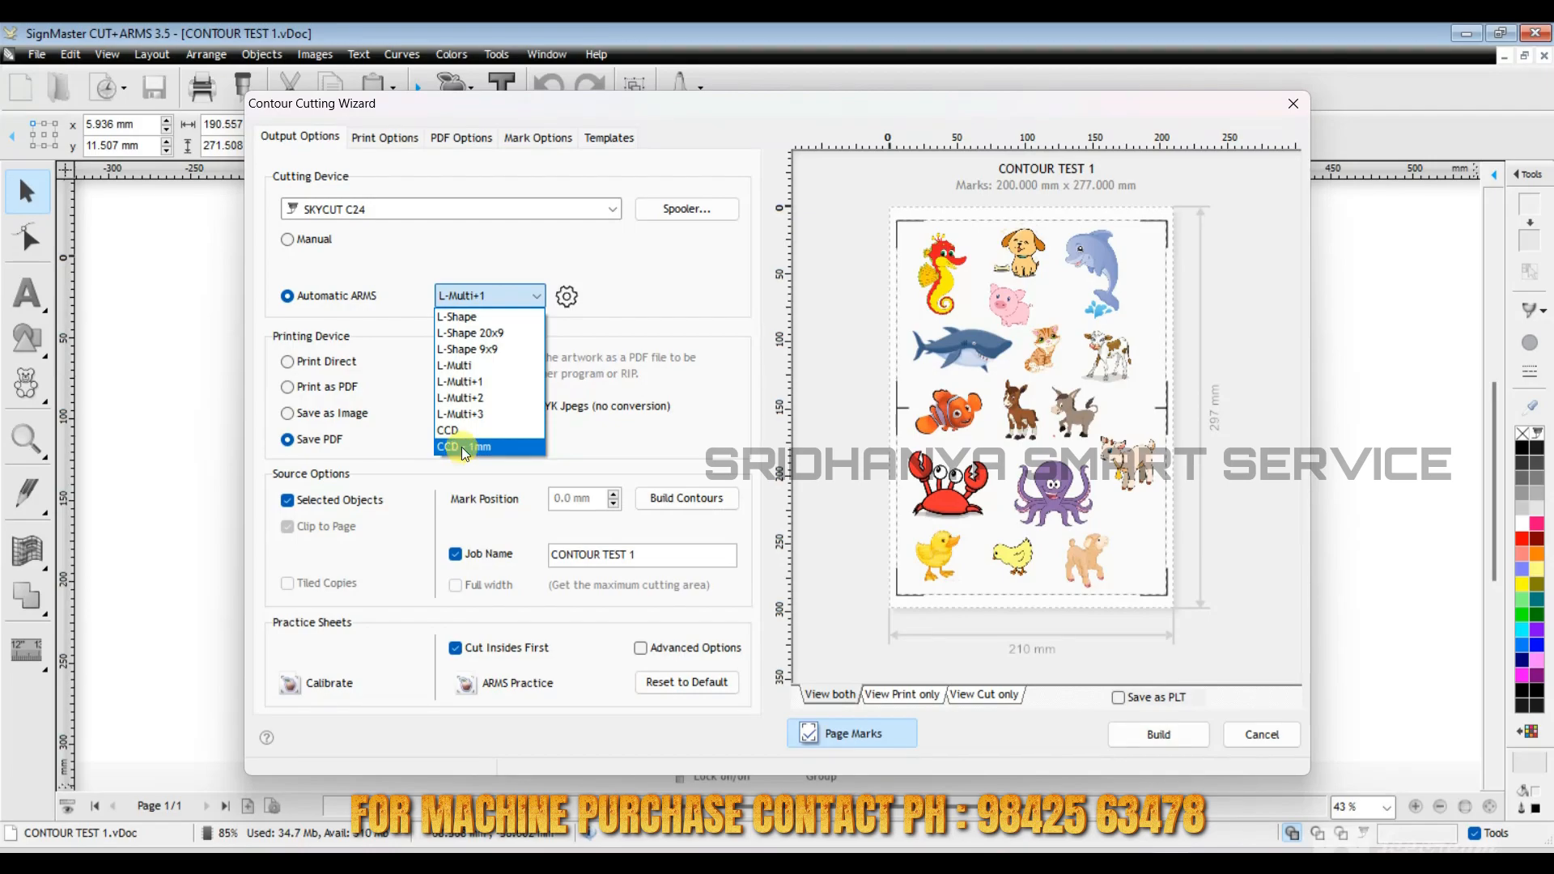
{"action": "left_click", "coordinate": [462, 427]}
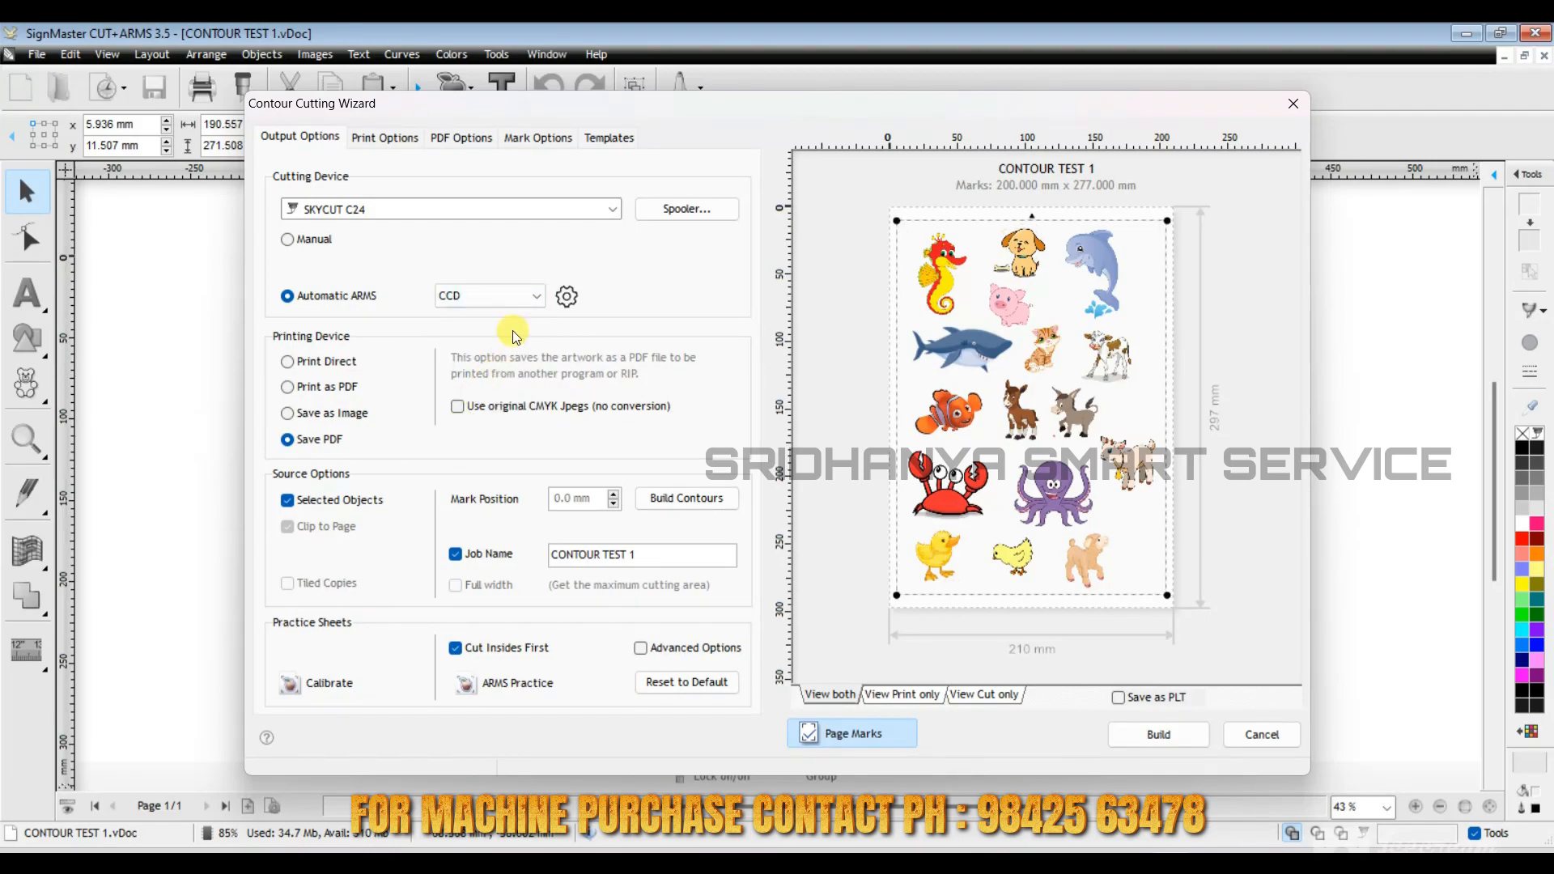
{"action": "left_click", "coordinate": [526, 298]}
{"action": "left_click", "coordinate": [471, 450]}
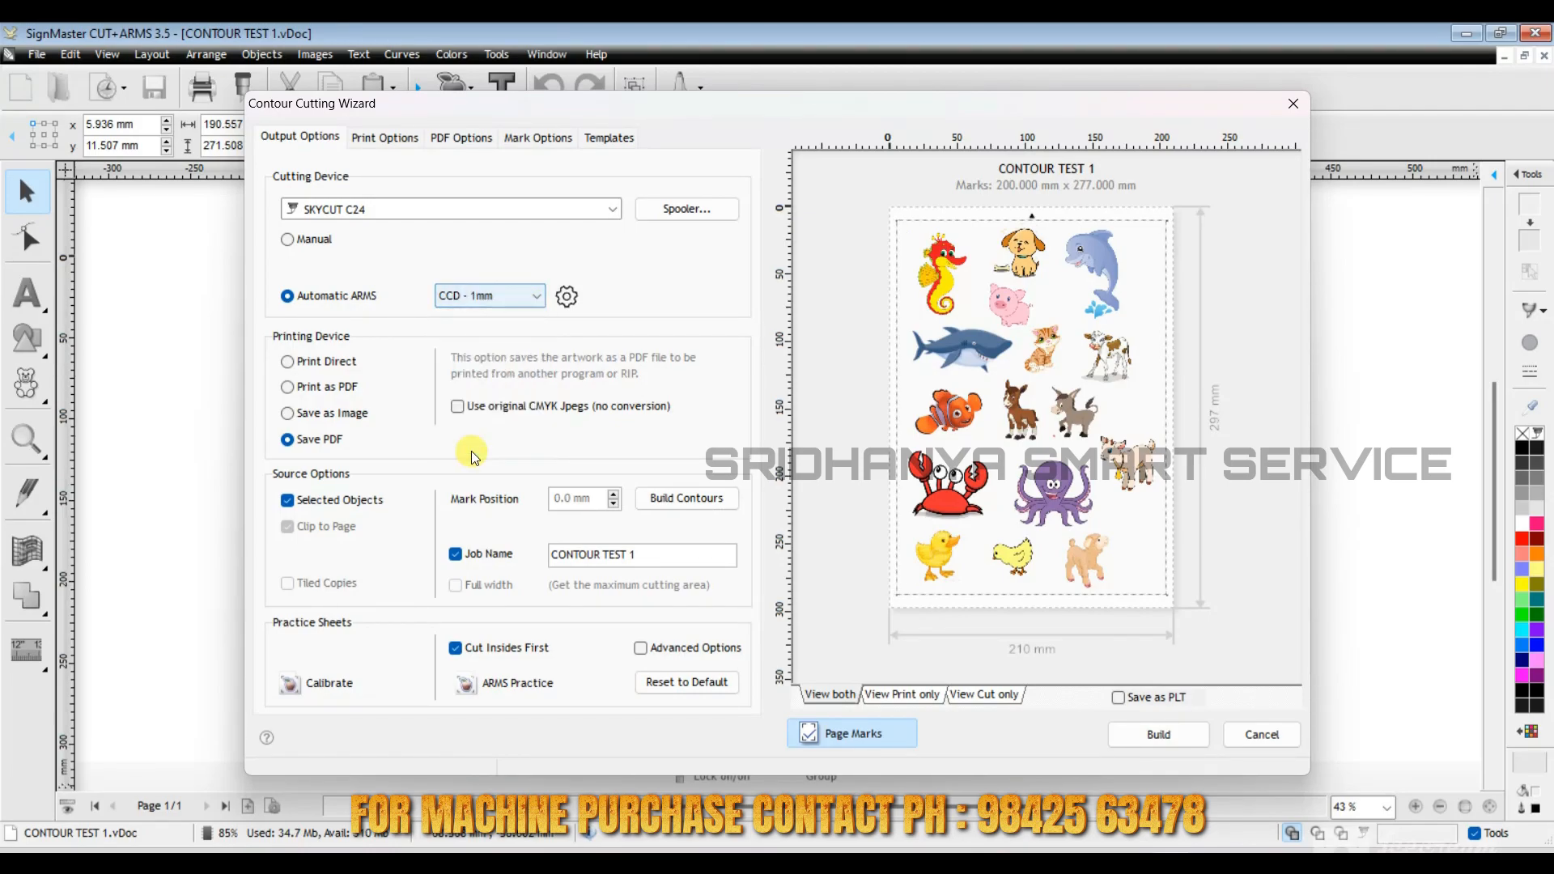
{"action": "left_click", "coordinate": [525, 301]}
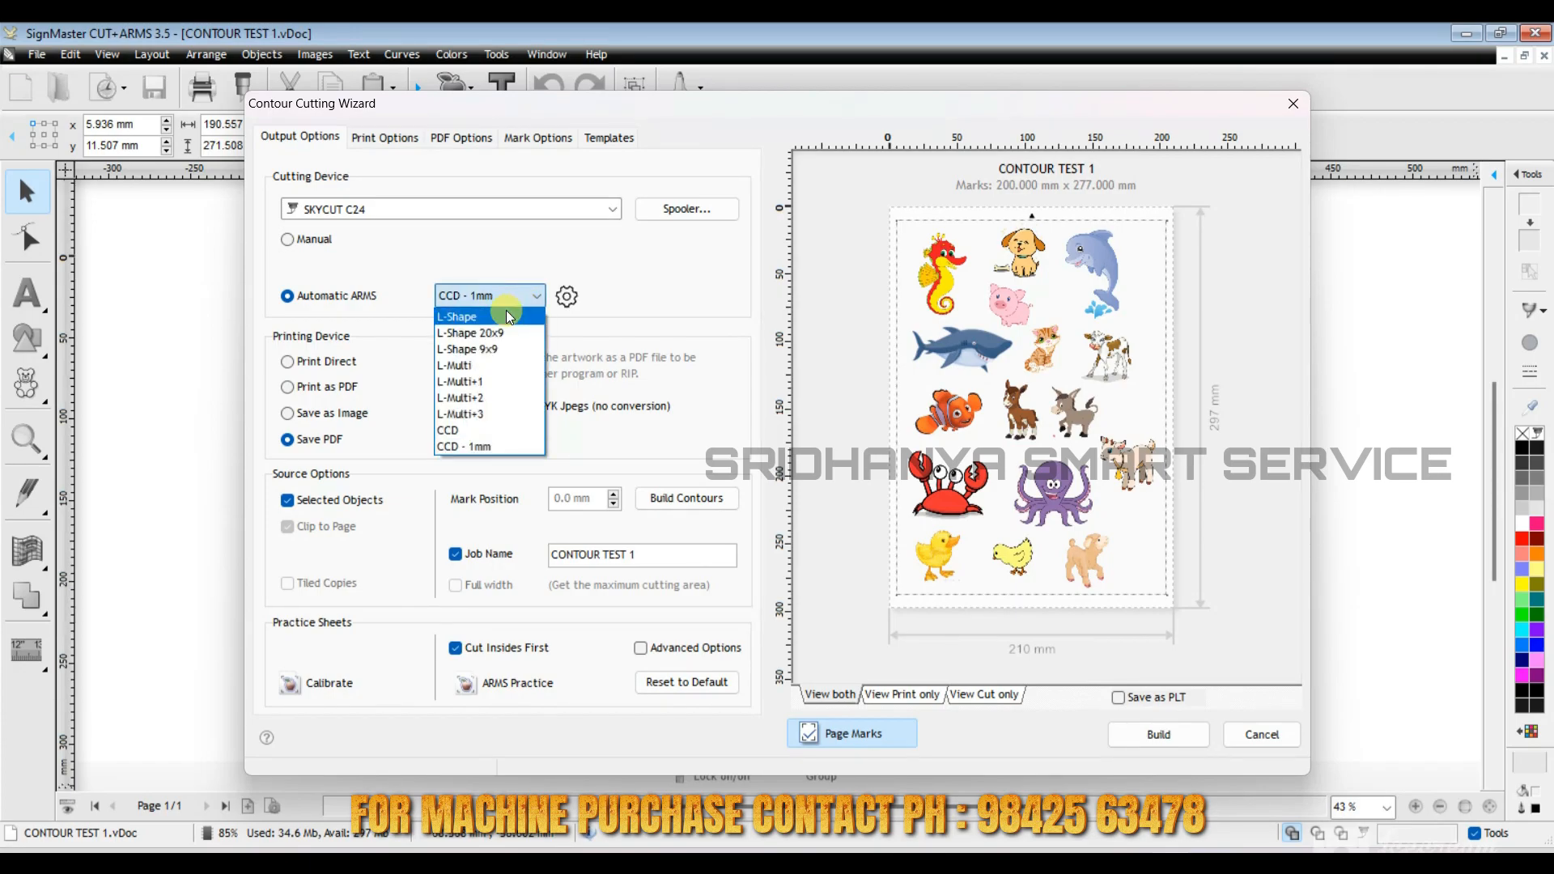
{"action": "left_click", "coordinate": [507, 315]}
Step: Set the Automatic ARMS mark type to CCD and check the print-only, cut-only and combined previews
{"action": "left_click", "coordinate": [521, 296]}
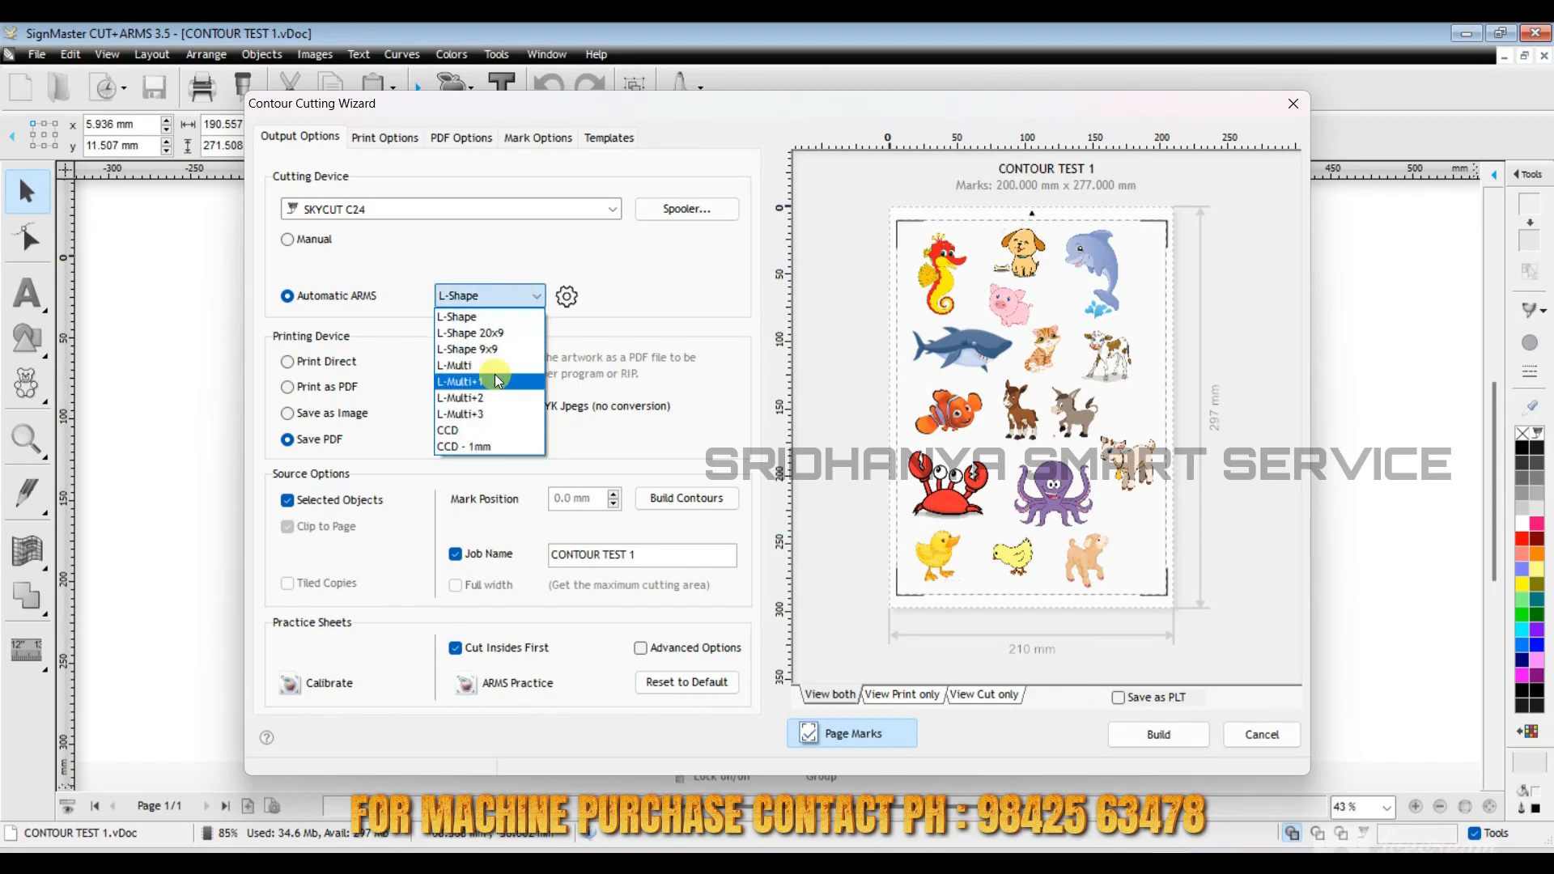
{"action": "left_click", "coordinate": [472, 431]}
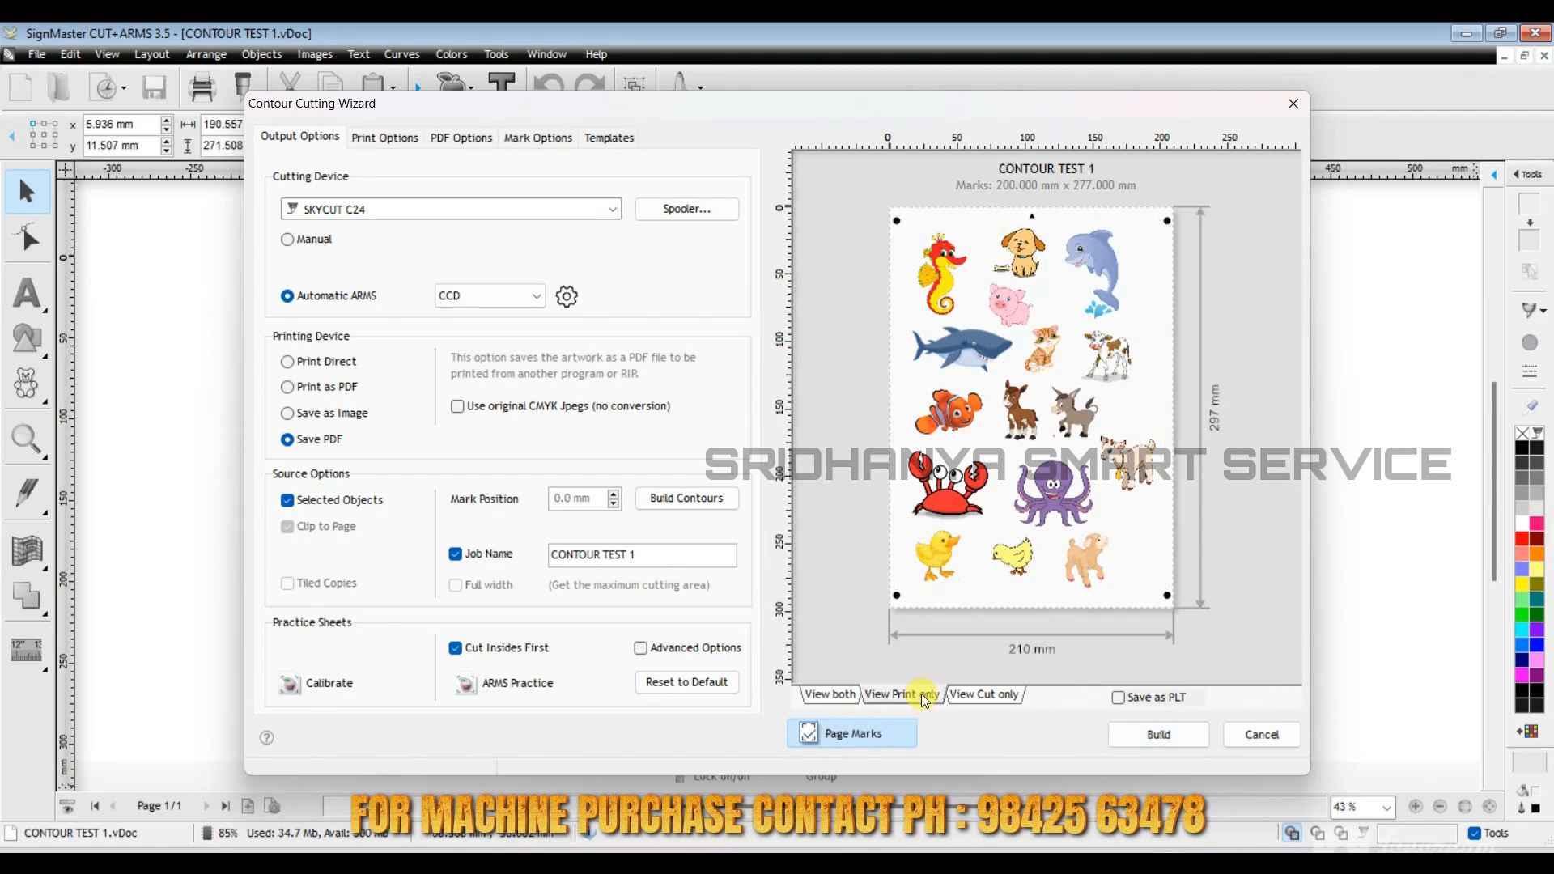
{"action": "left_click", "coordinate": [963, 698]}
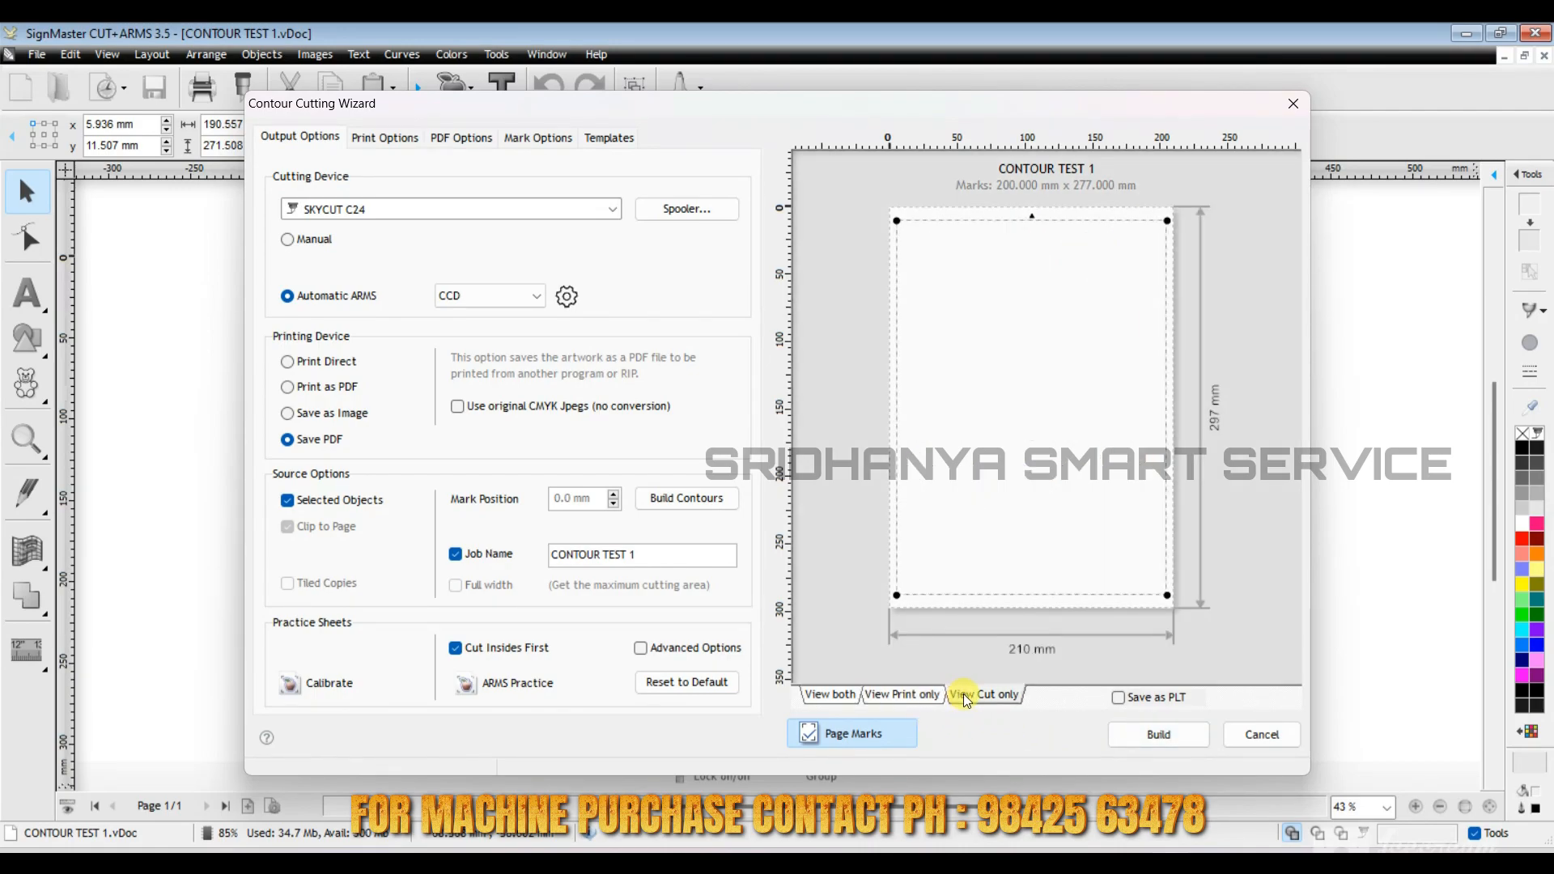
{"action": "left_click", "coordinate": [855, 698]}
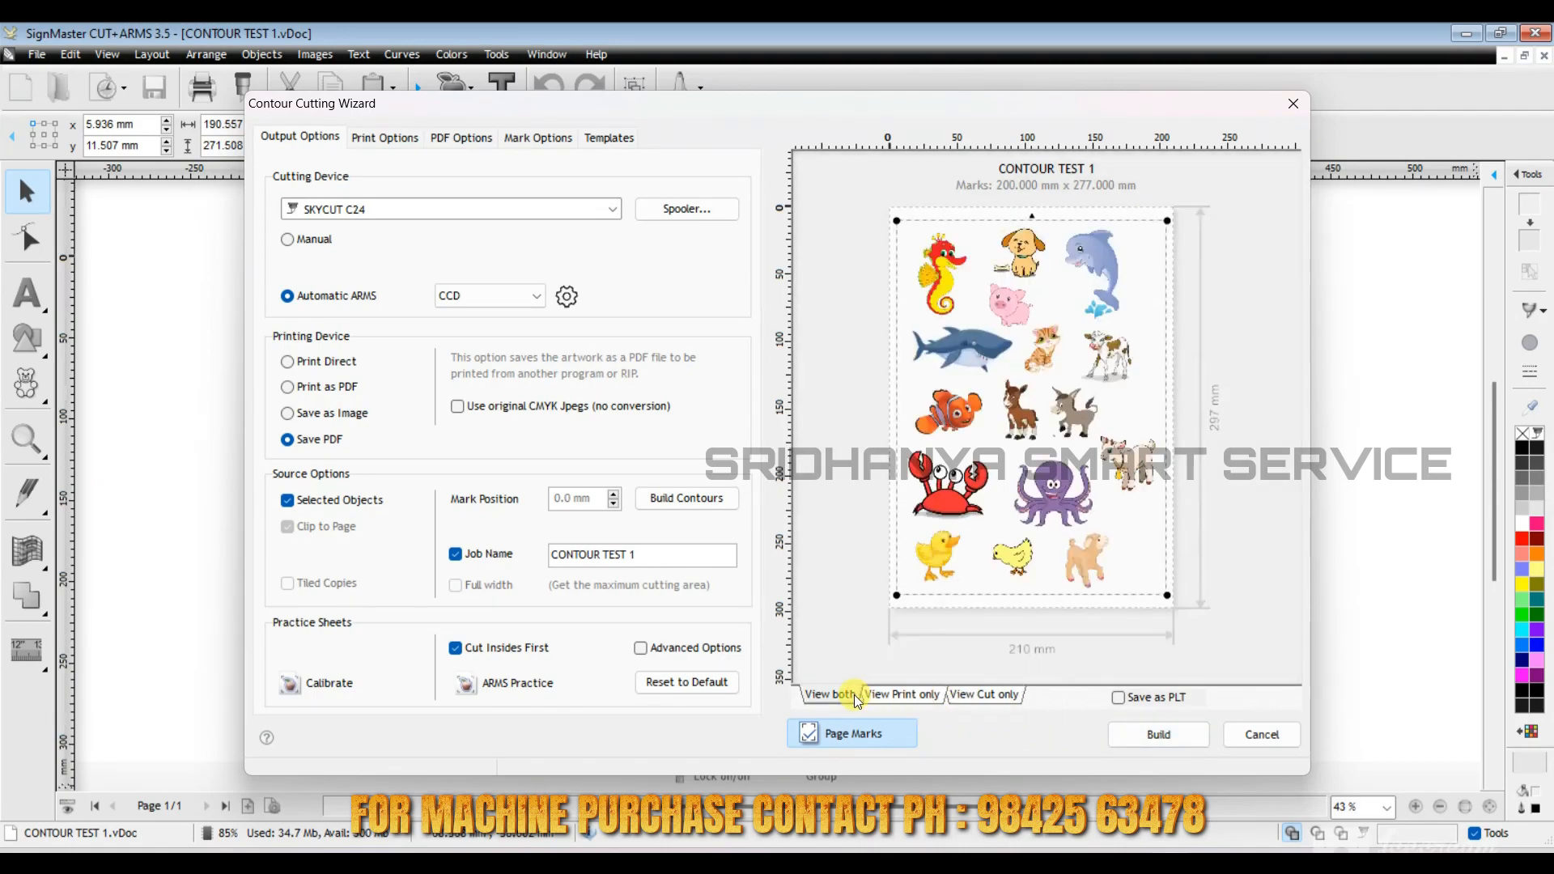
Step: Build the contours with auto-traced image outlines included, tracing all the animal images and applying the result with Keep Holes off
{"action": "left_click", "coordinate": [1142, 737]}
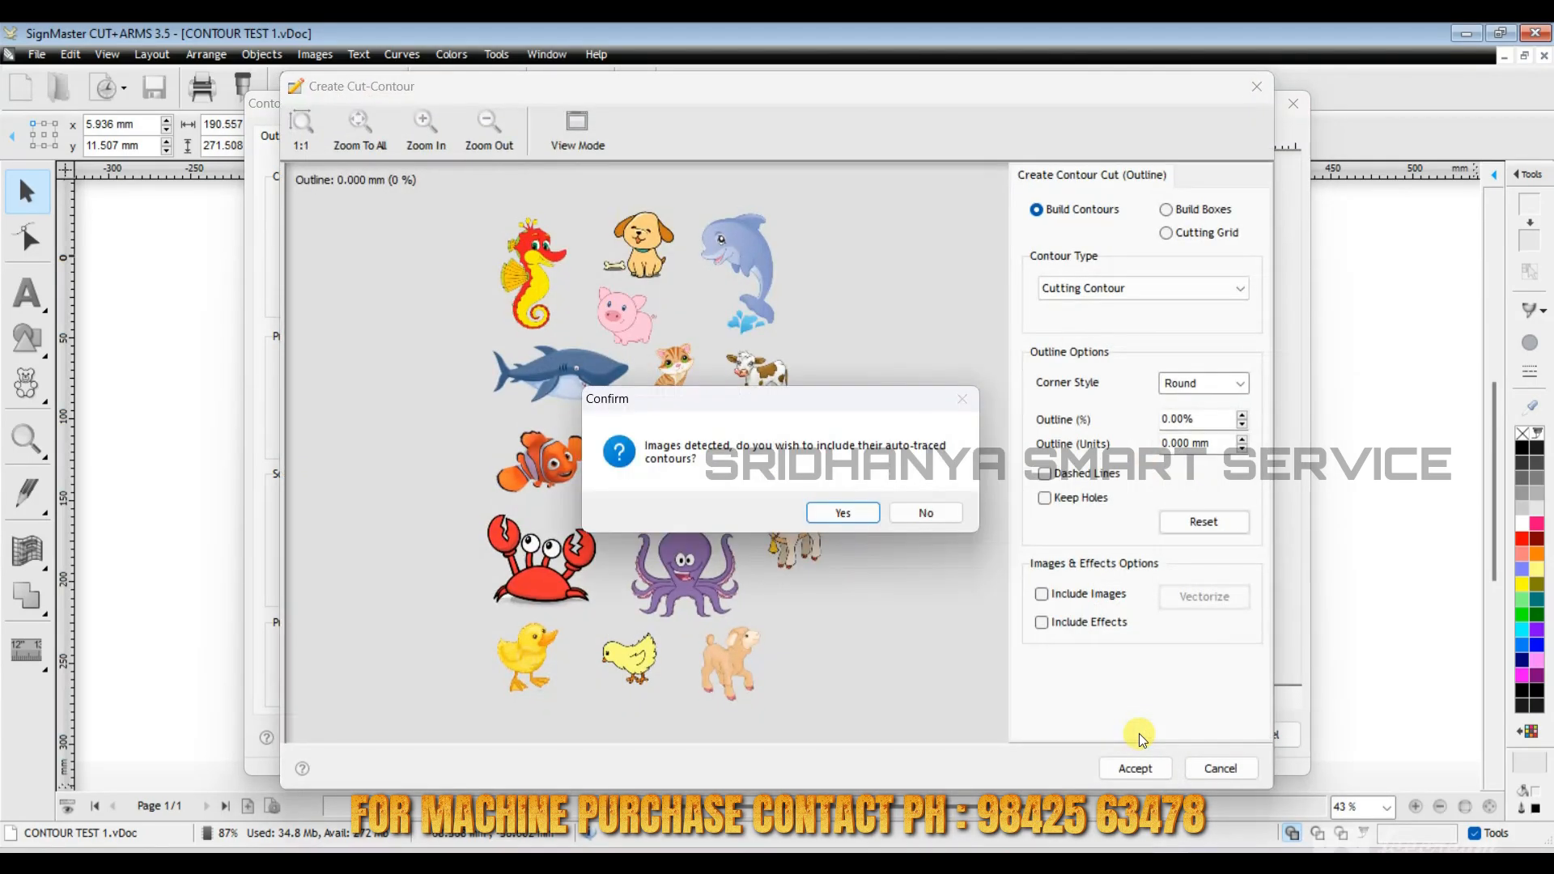
{"action": "left_click", "coordinate": [858, 517]}
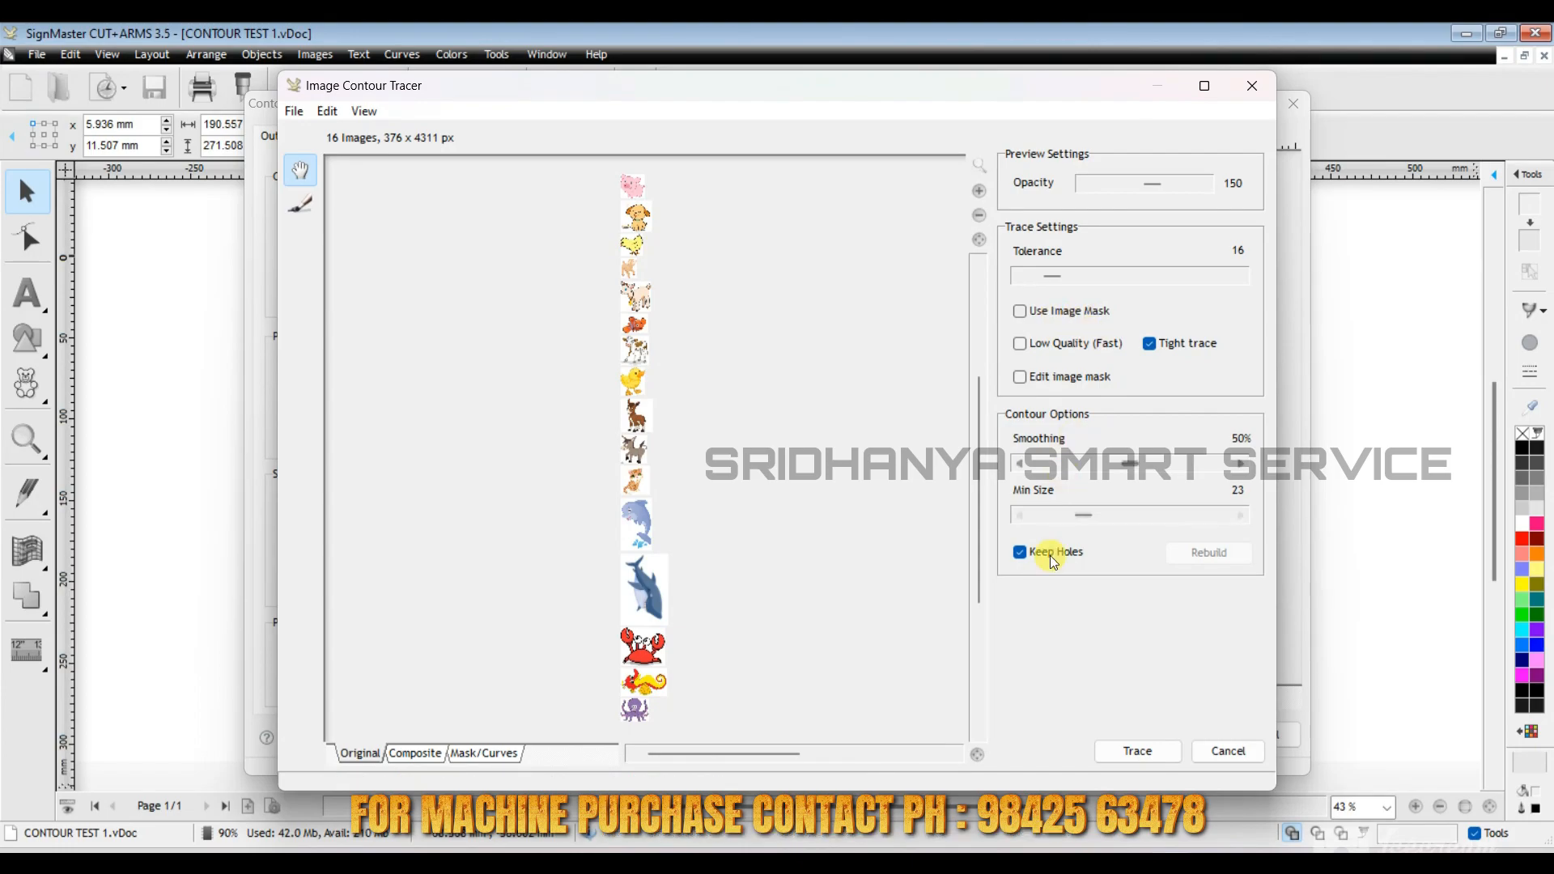
{"action": "left_click", "coordinate": [1121, 749]}
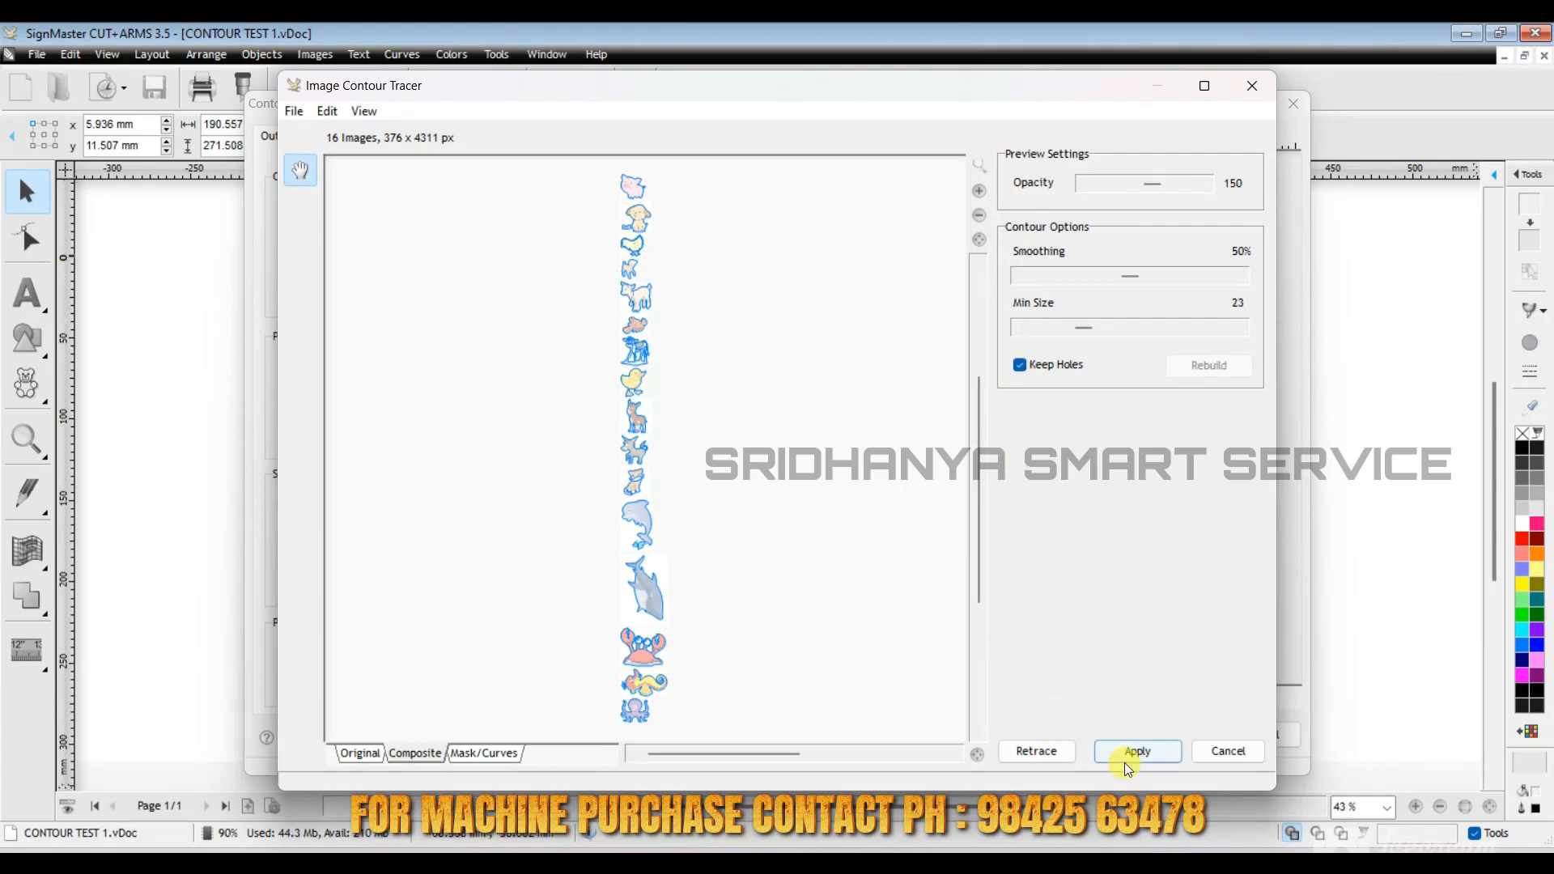
{"action": "left_click", "coordinate": [1021, 366]}
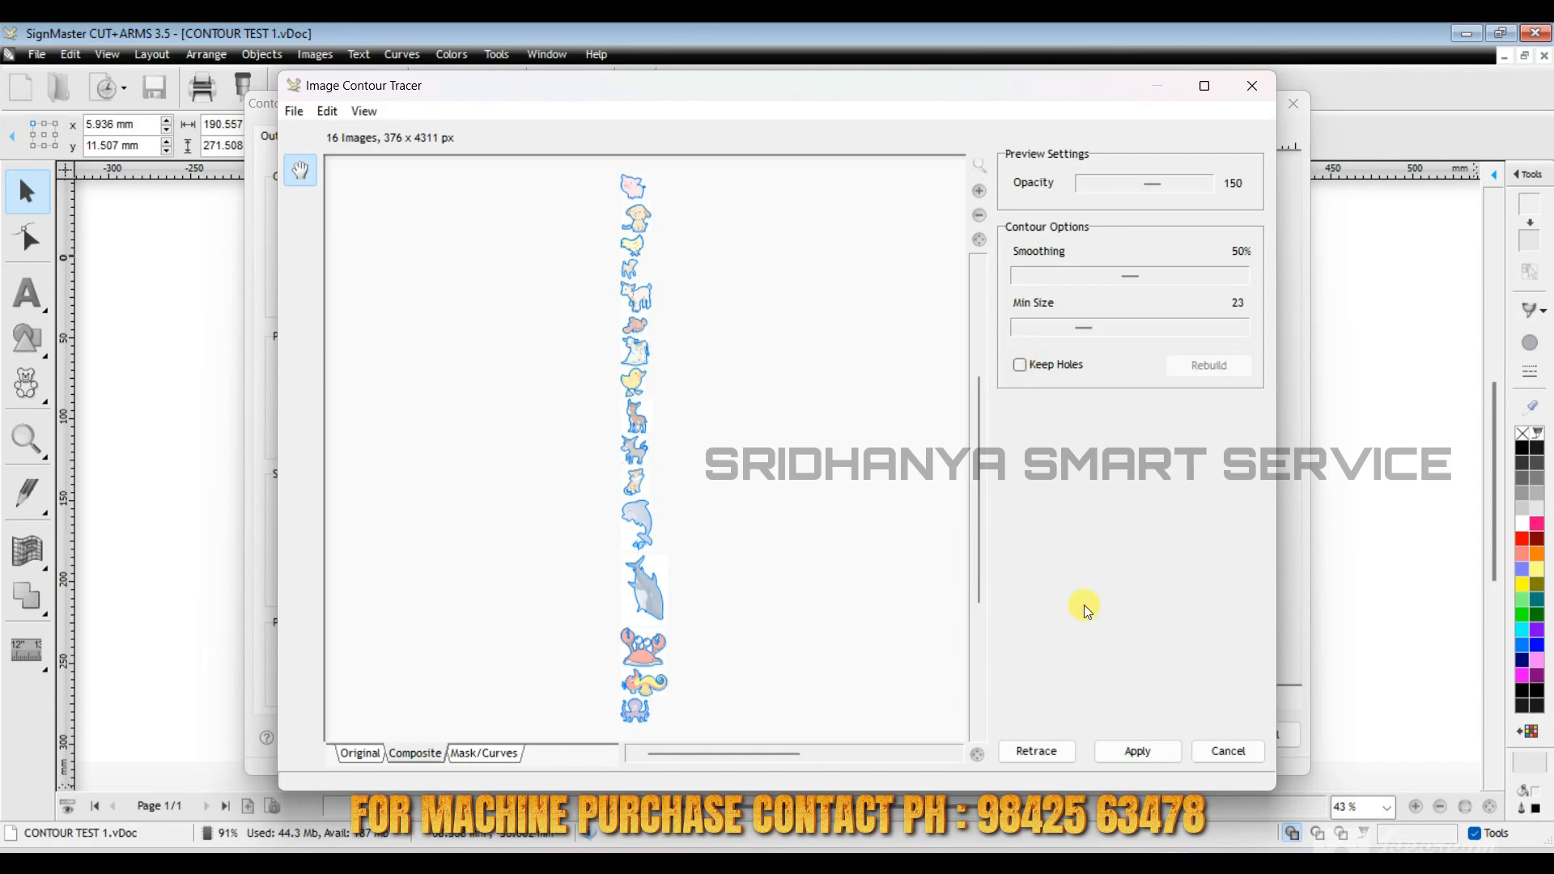
{"action": "left_click", "coordinate": [1136, 751]}
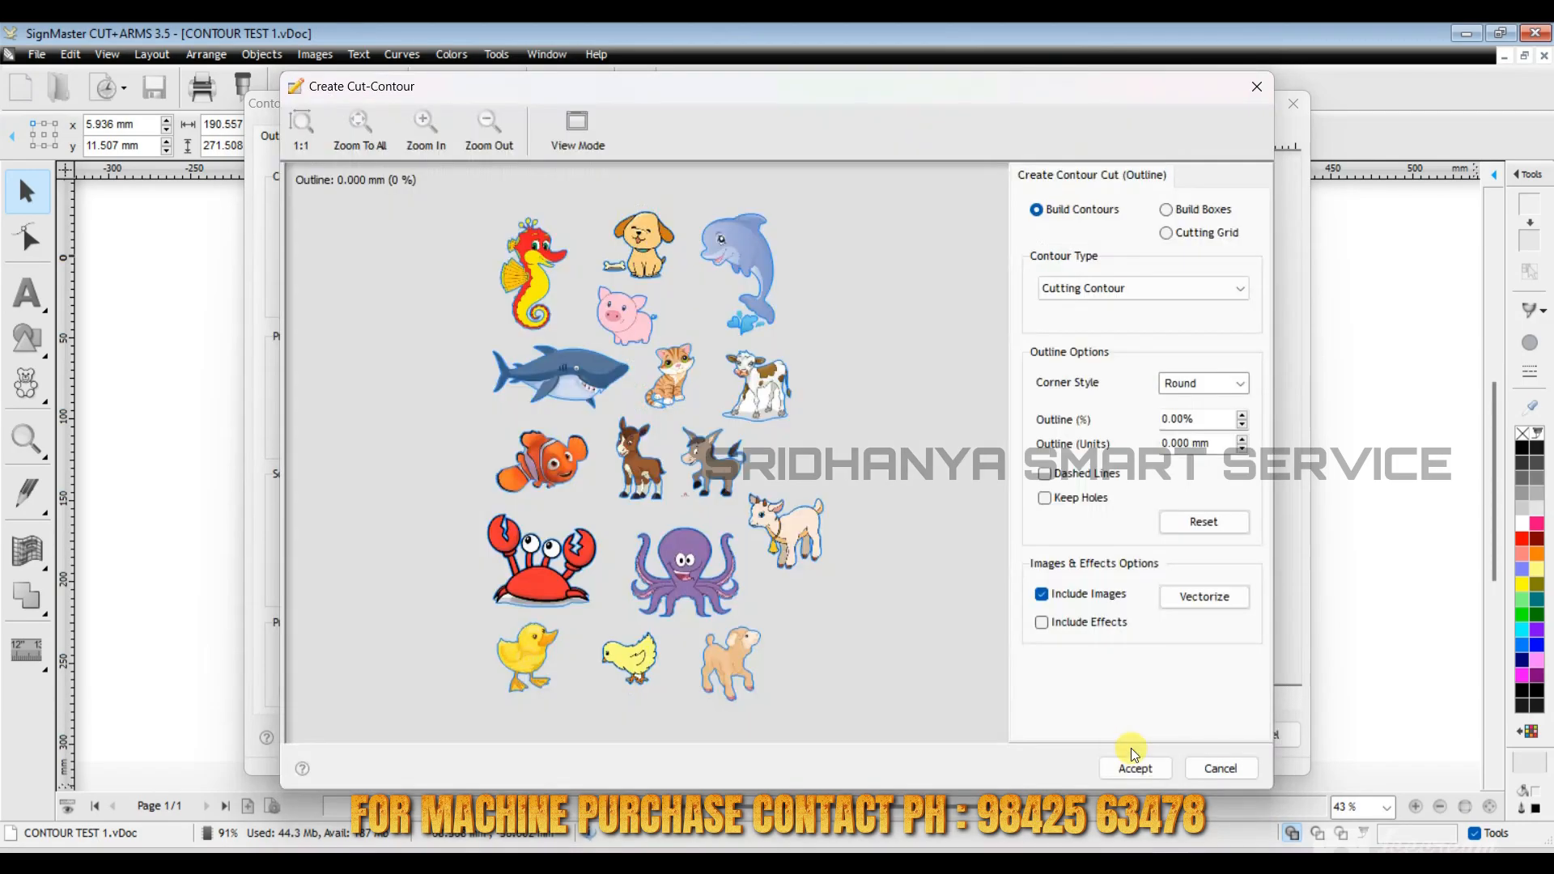
Step: Try contour outline offsets of 0.50% and 1.00% around the animals
{"action": "left_click", "coordinate": [1242, 417]}
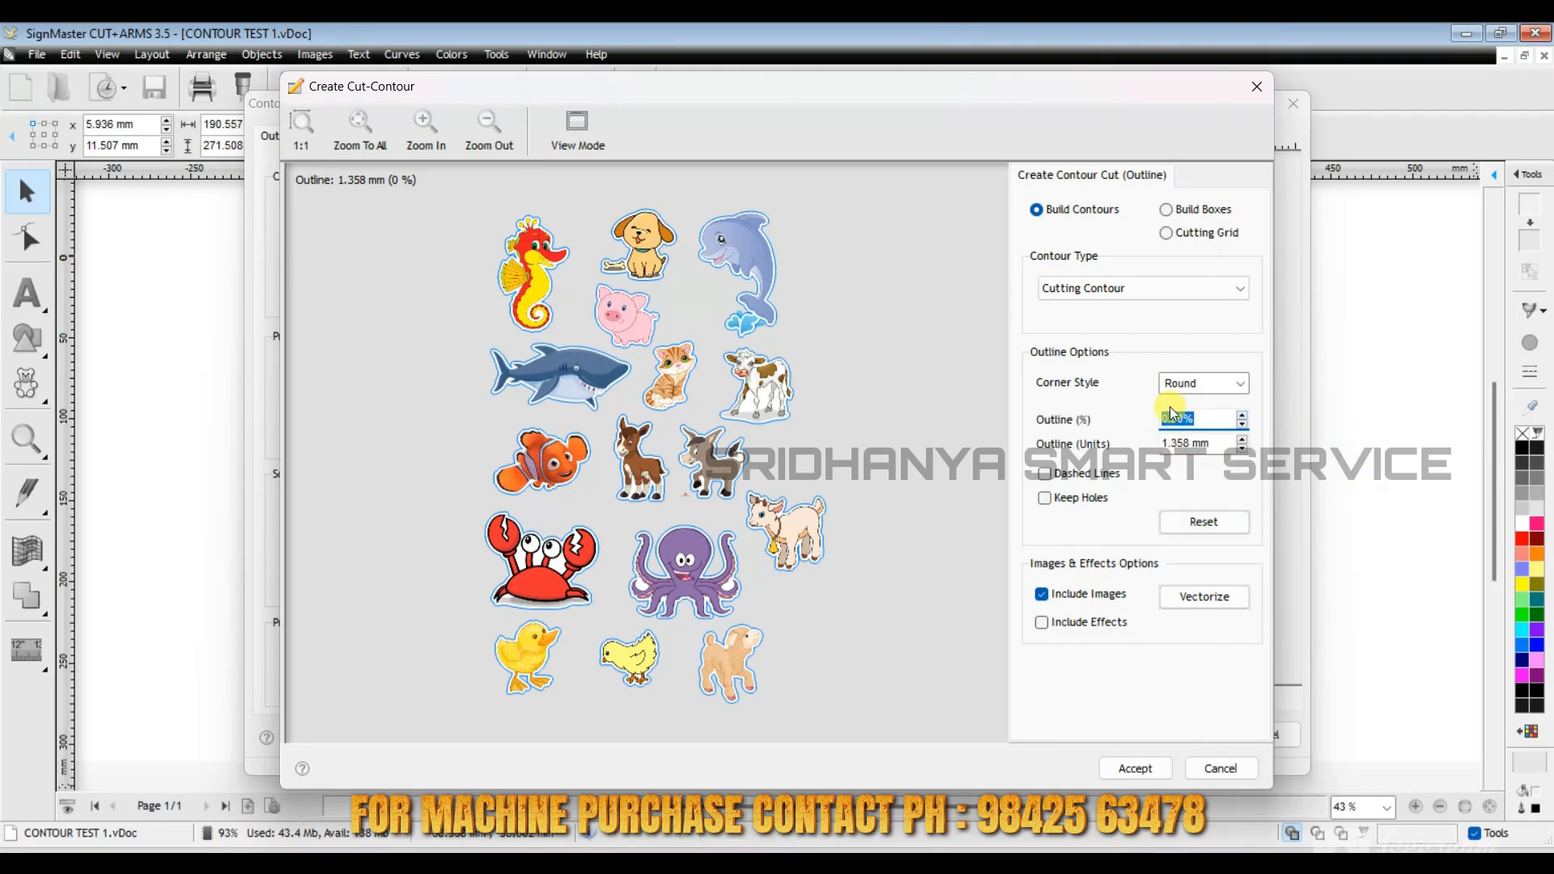
{"action": "left_click", "coordinate": [1243, 416]}
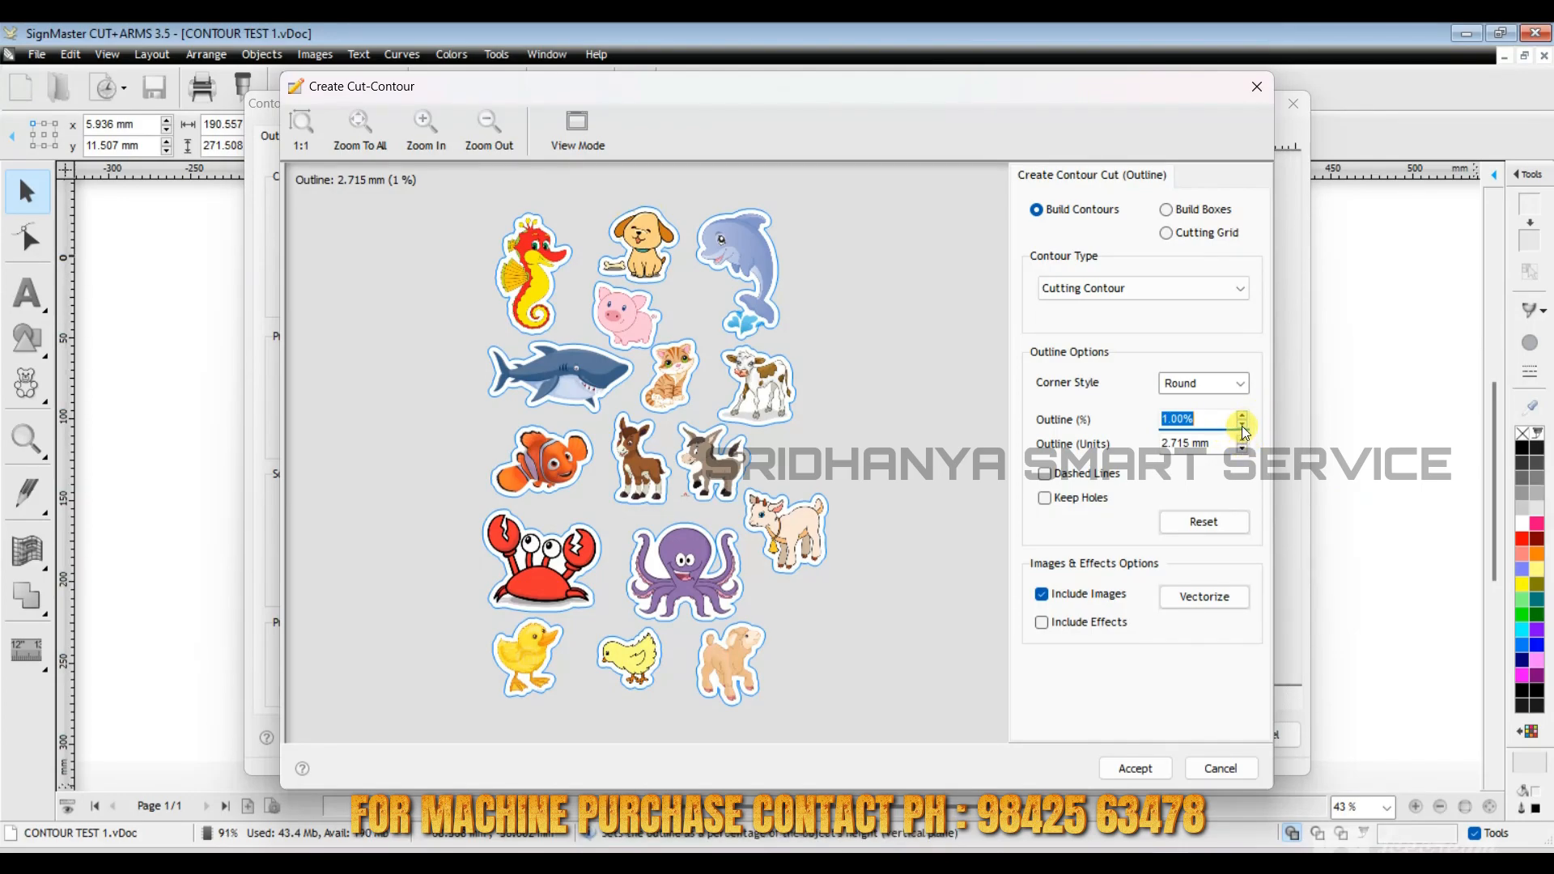
{"action": "left_click", "coordinate": [1243, 426]}
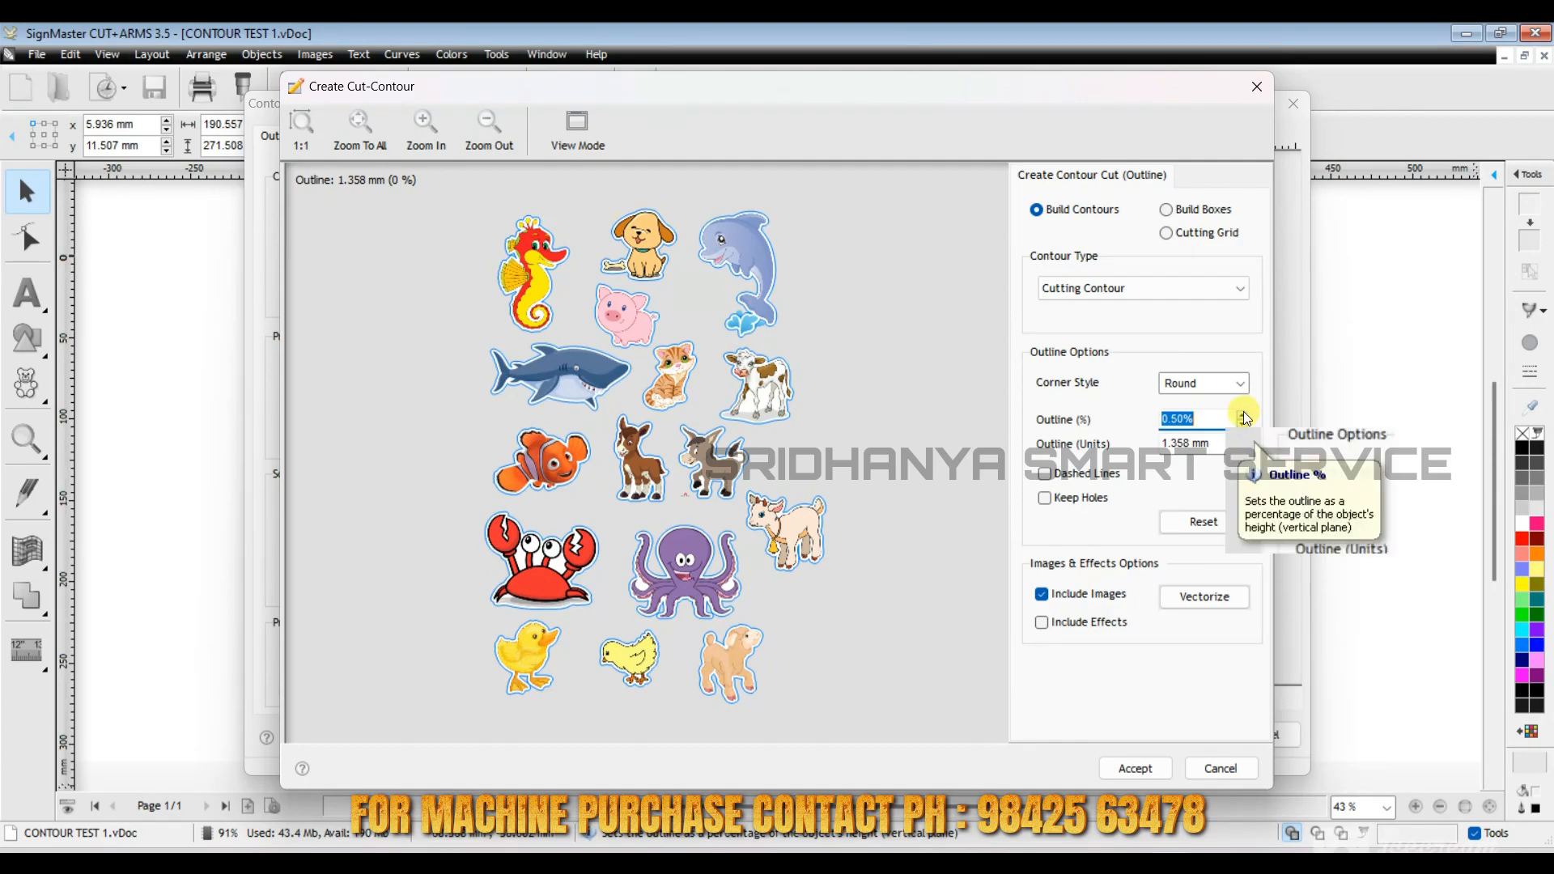
Step: Set the contour outline to 2.0 mm, keep the Cutting Contour type, and accept the cut contours
{"action": "left_click_drag", "start_coordinate": [1217, 444], "coordinate": [1151, 443]}
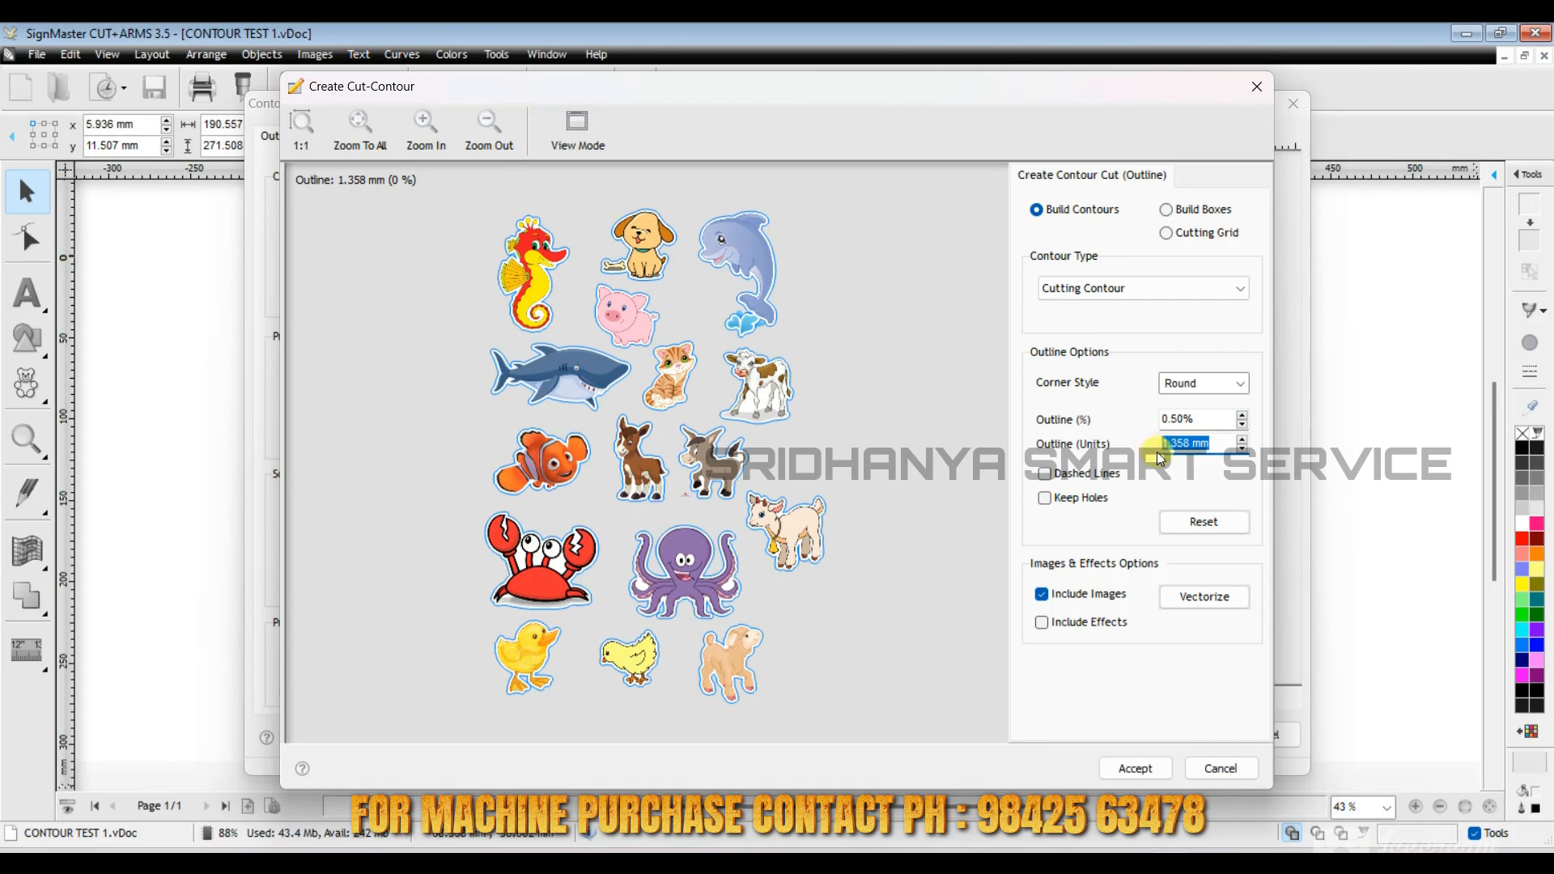
{"action": "type", "text": "2.0"}
{"action": "left_click", "coordinate": [1157, 452]}
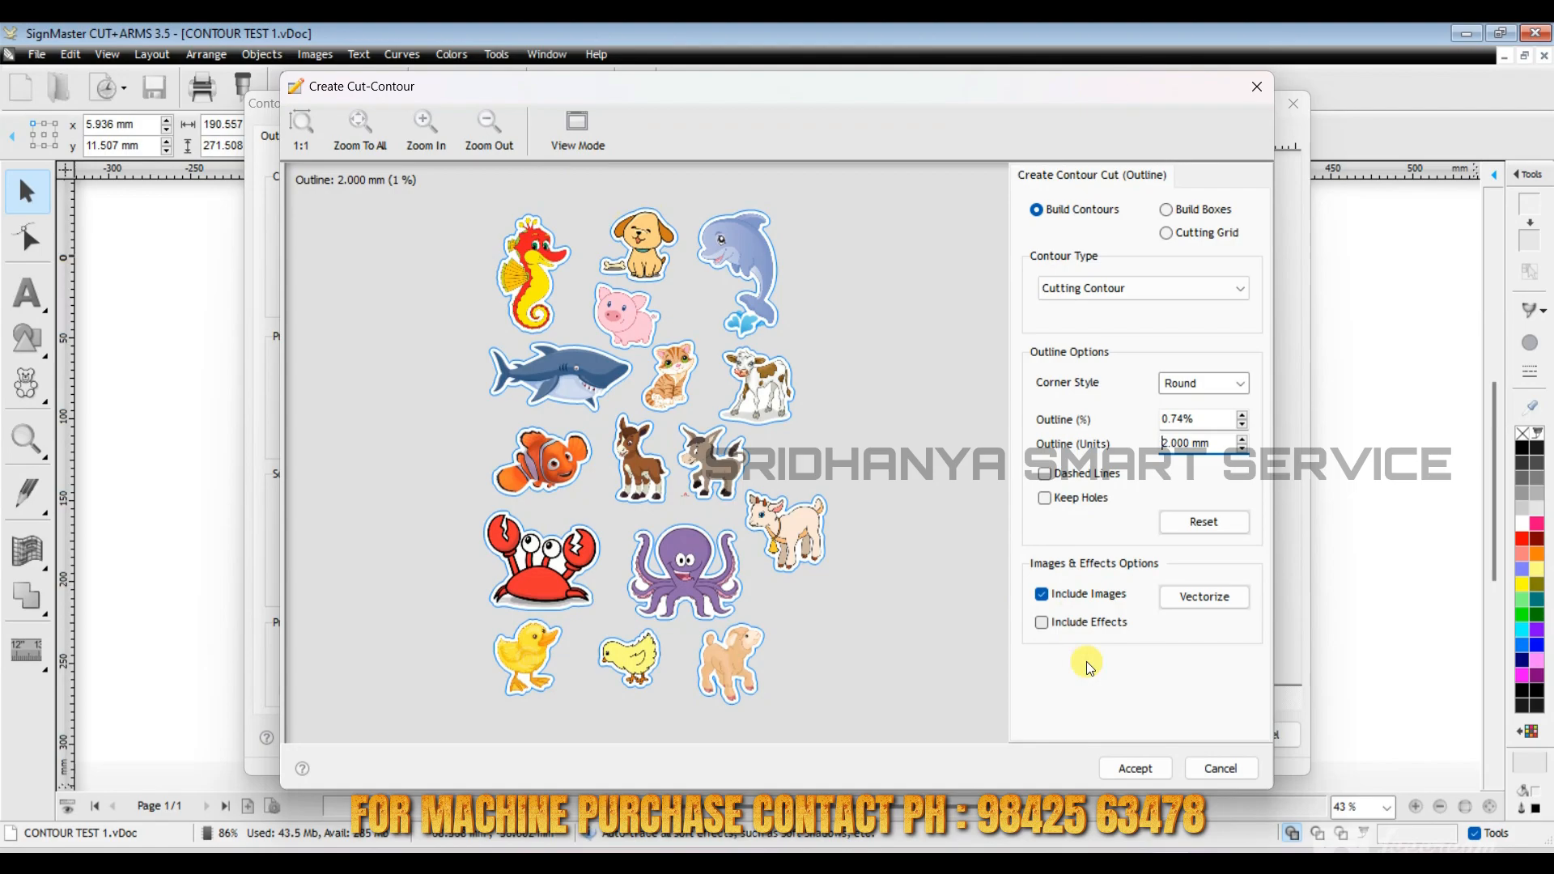
{"action": "left_click", "coordinate": [1044, 628]}
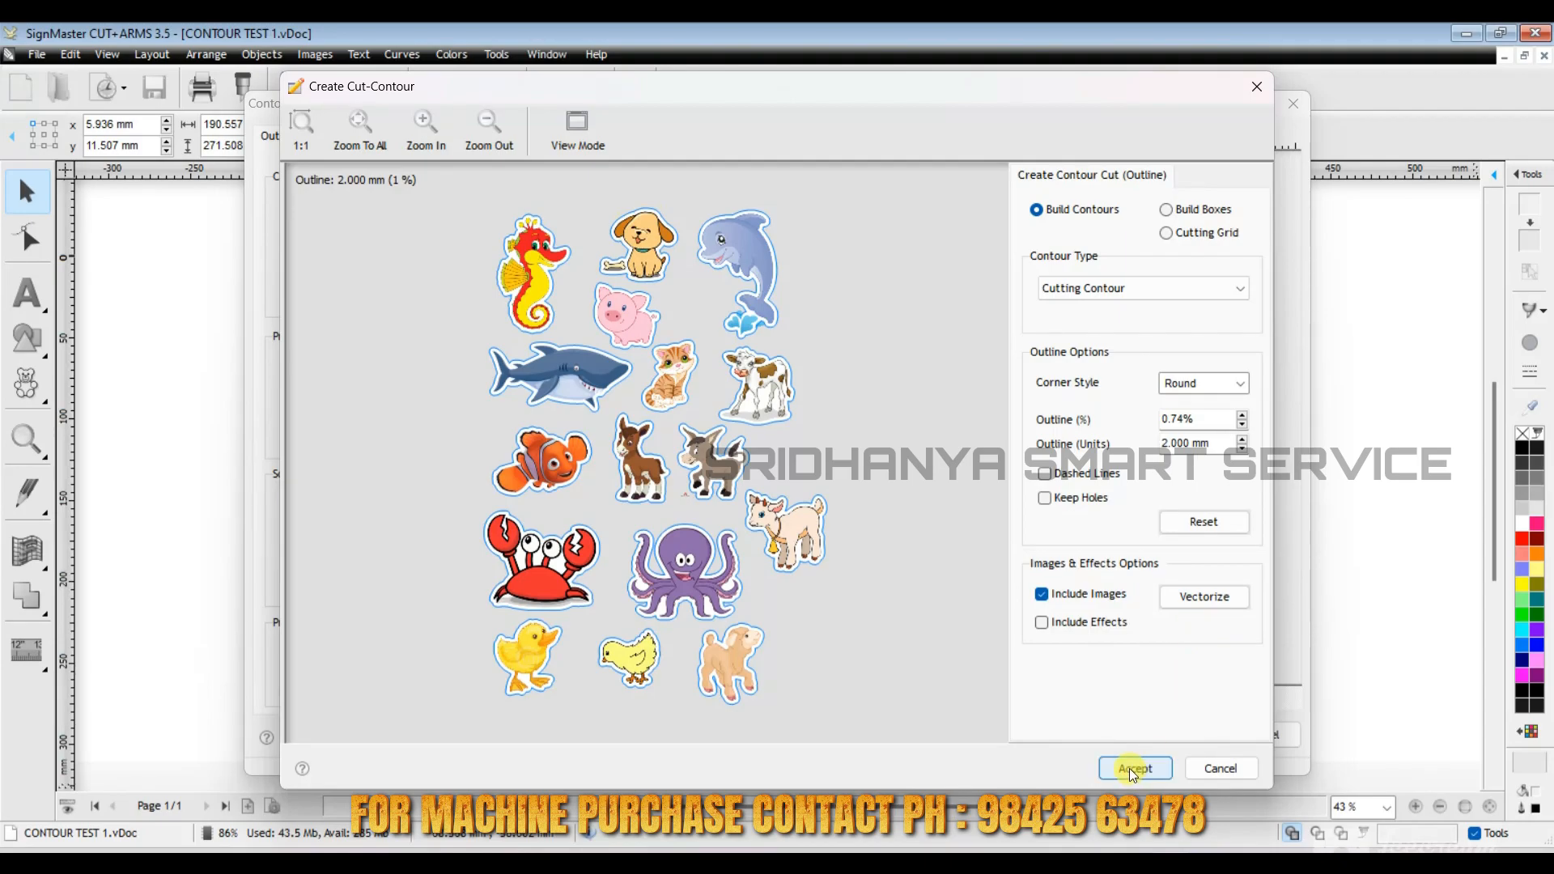
{"action": "left_click", "coordinate": [1211, 289]}
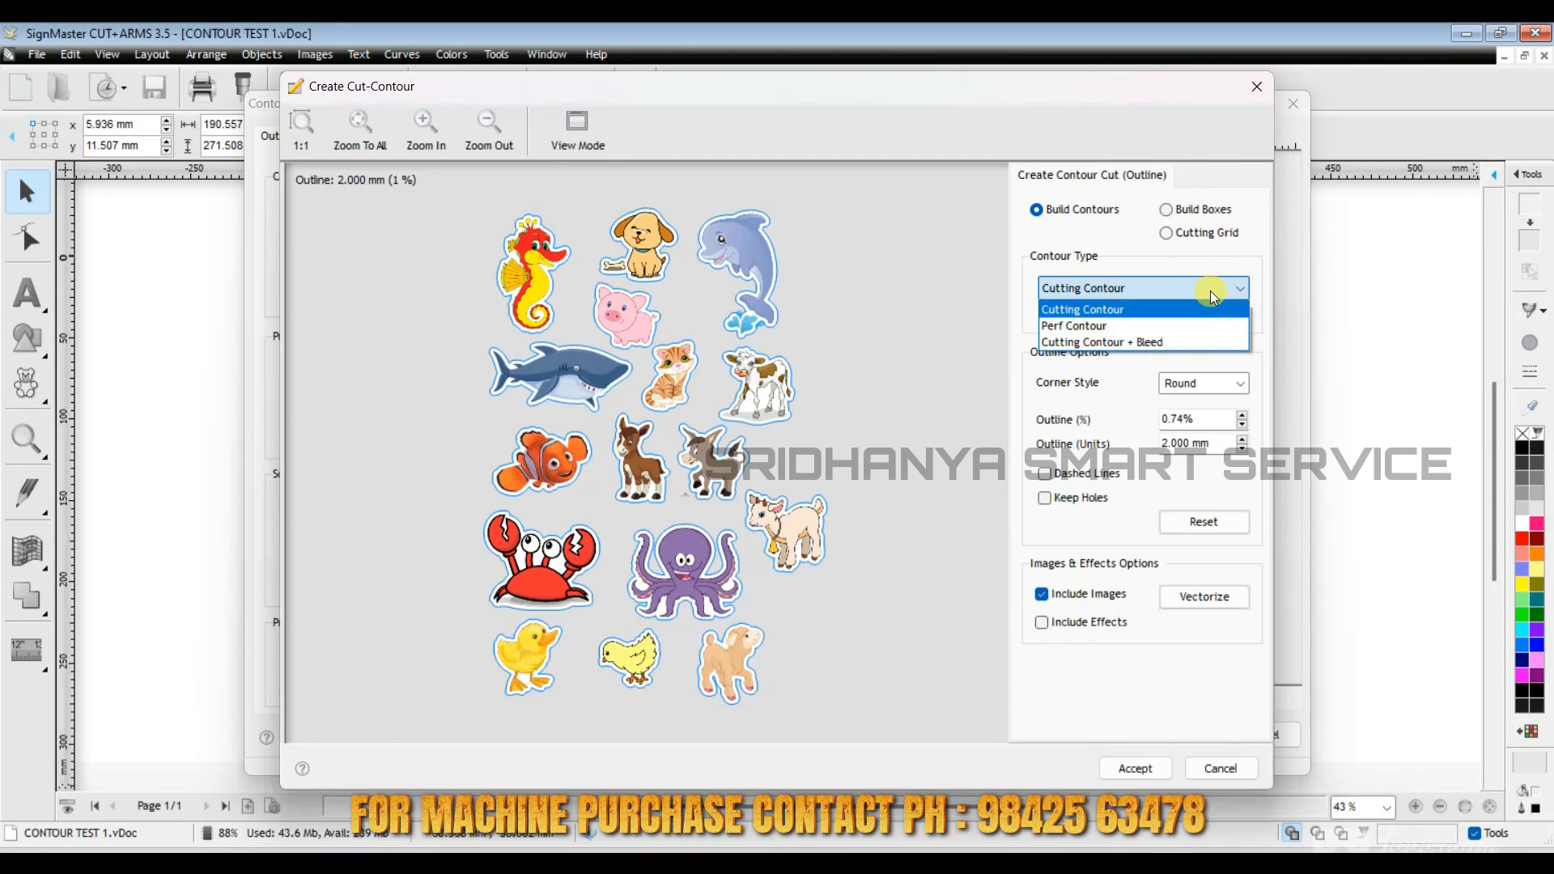
{"action": "left_click", "coordinate": [1211, 290]}
{"action": "left_click", "coordinate": [1145, 767]}
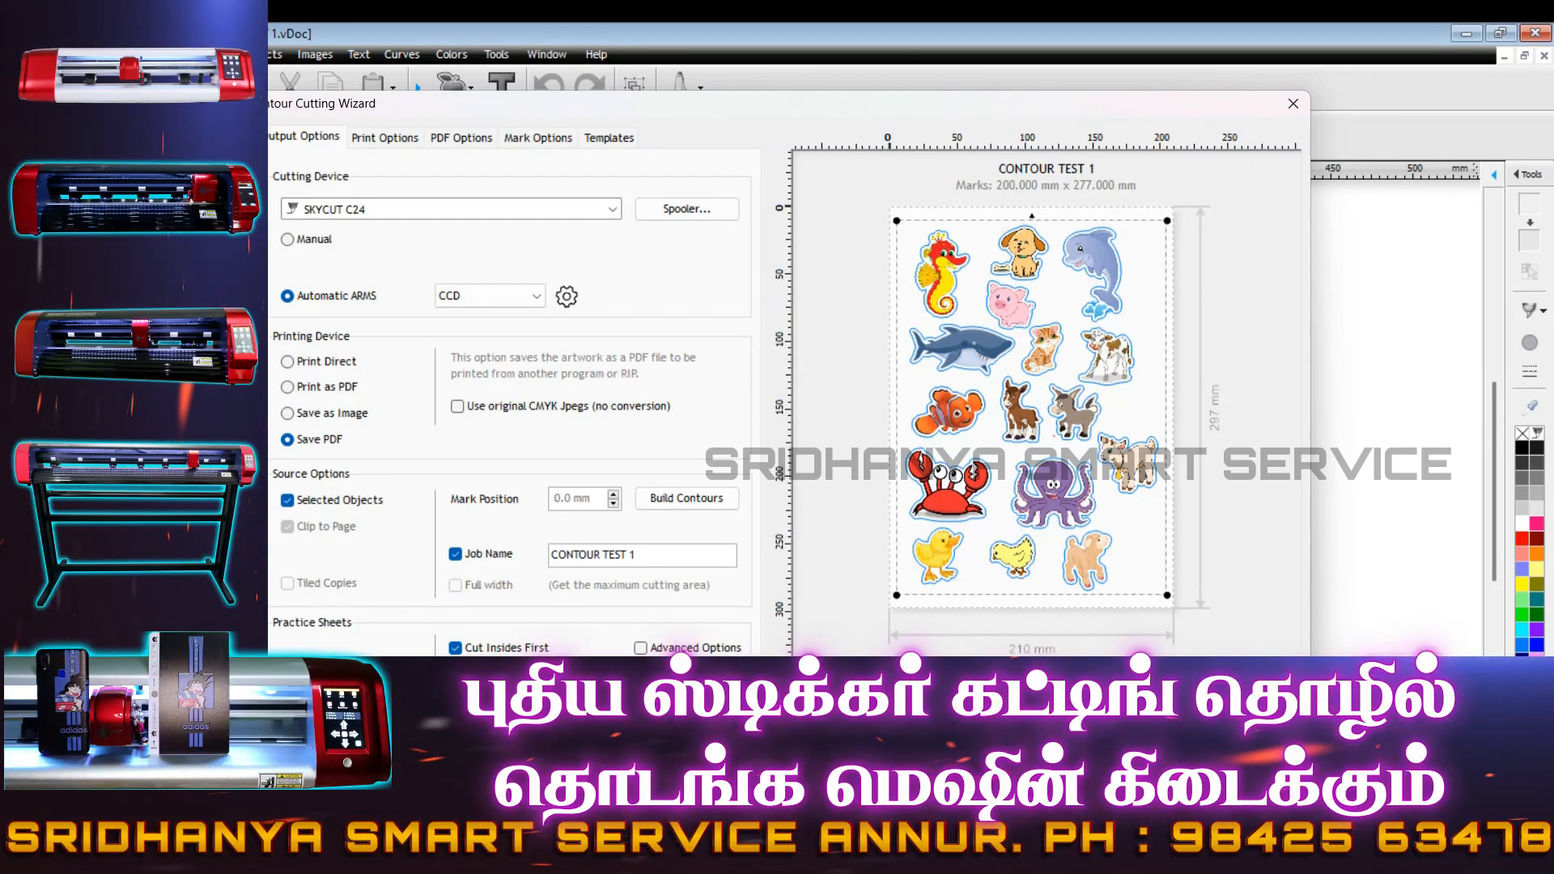
Step: Save the print artwork with its registration marks as the PDF file CONTOUR TEST 1 on the Desktop
{"action": "left_click", "coordinate": [890, 744]}
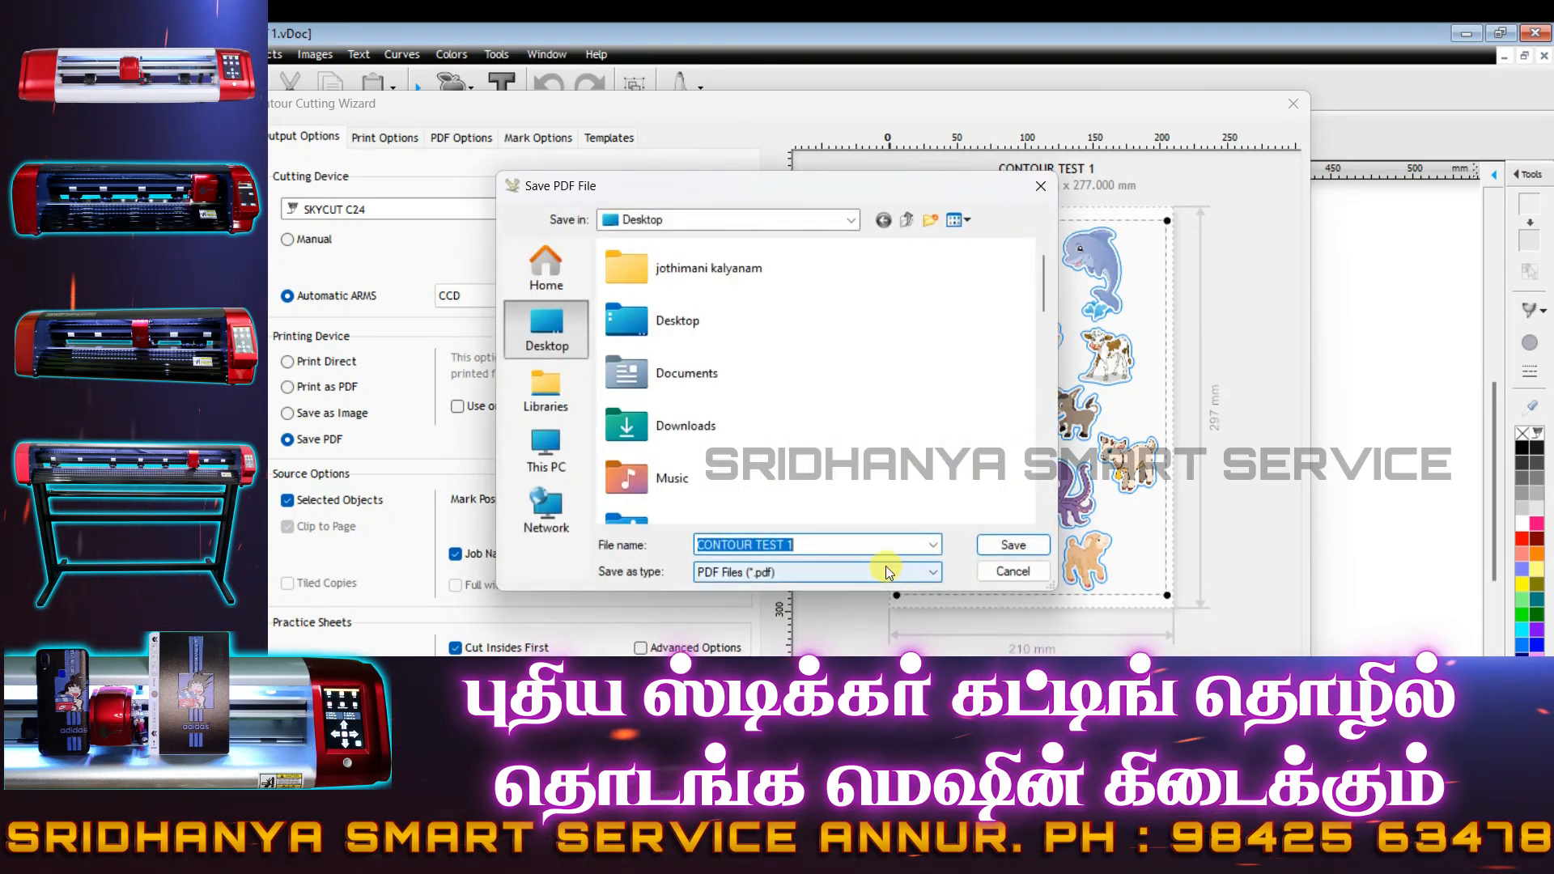
{"action": "left_click", "coordinate": [1006, 547]}
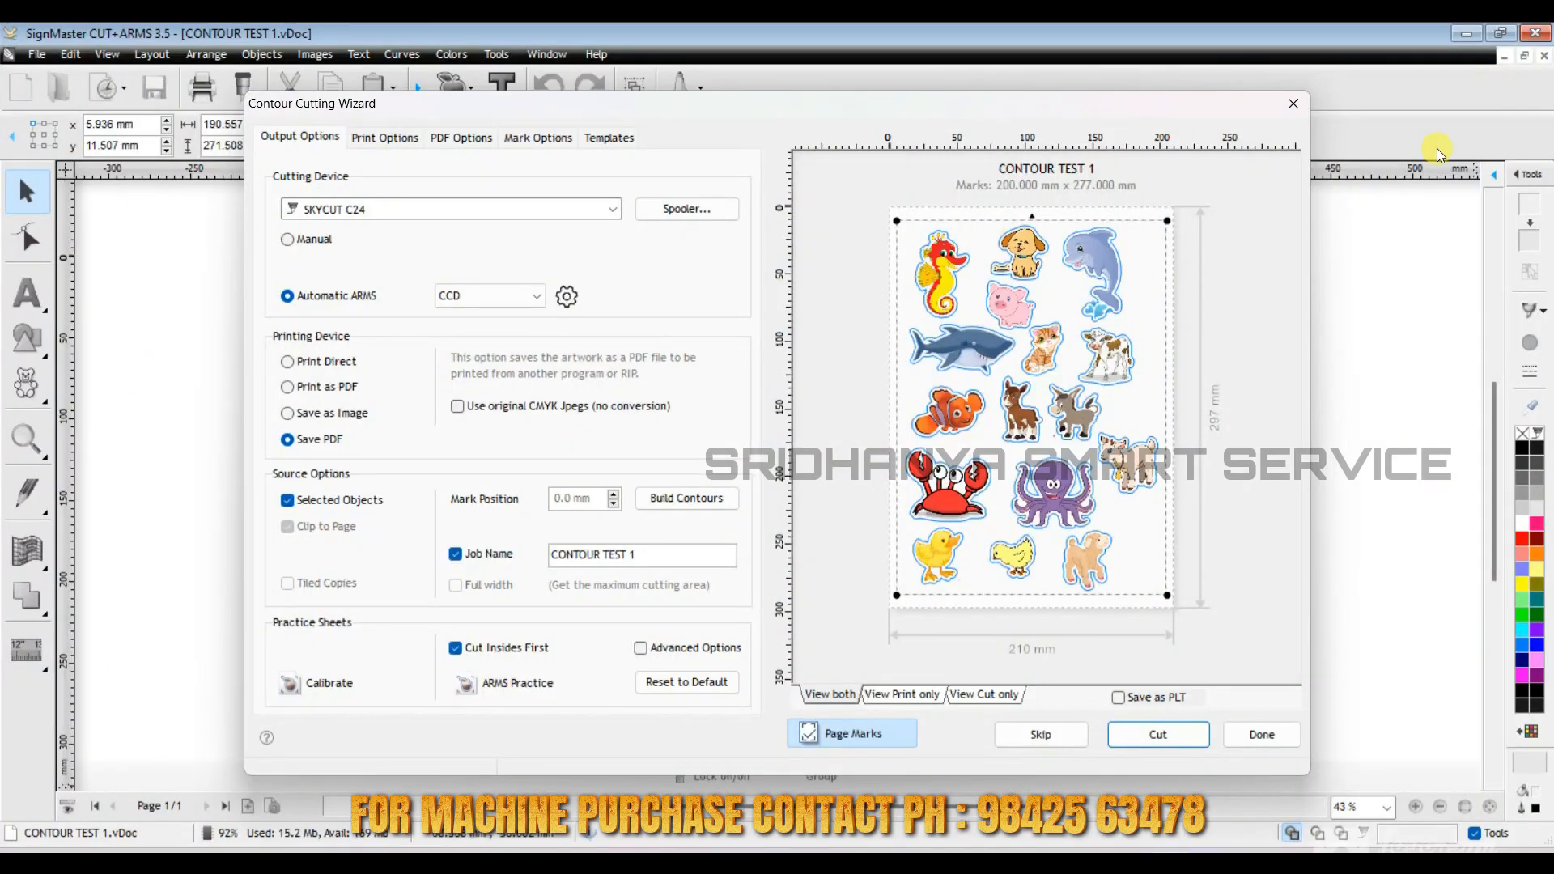
Step: Switch the cut output to PLT, start saving it, and check the cut-only, print-only and combined alignment previews
{"action": "left_click", "coordinate": [1118, 698]}
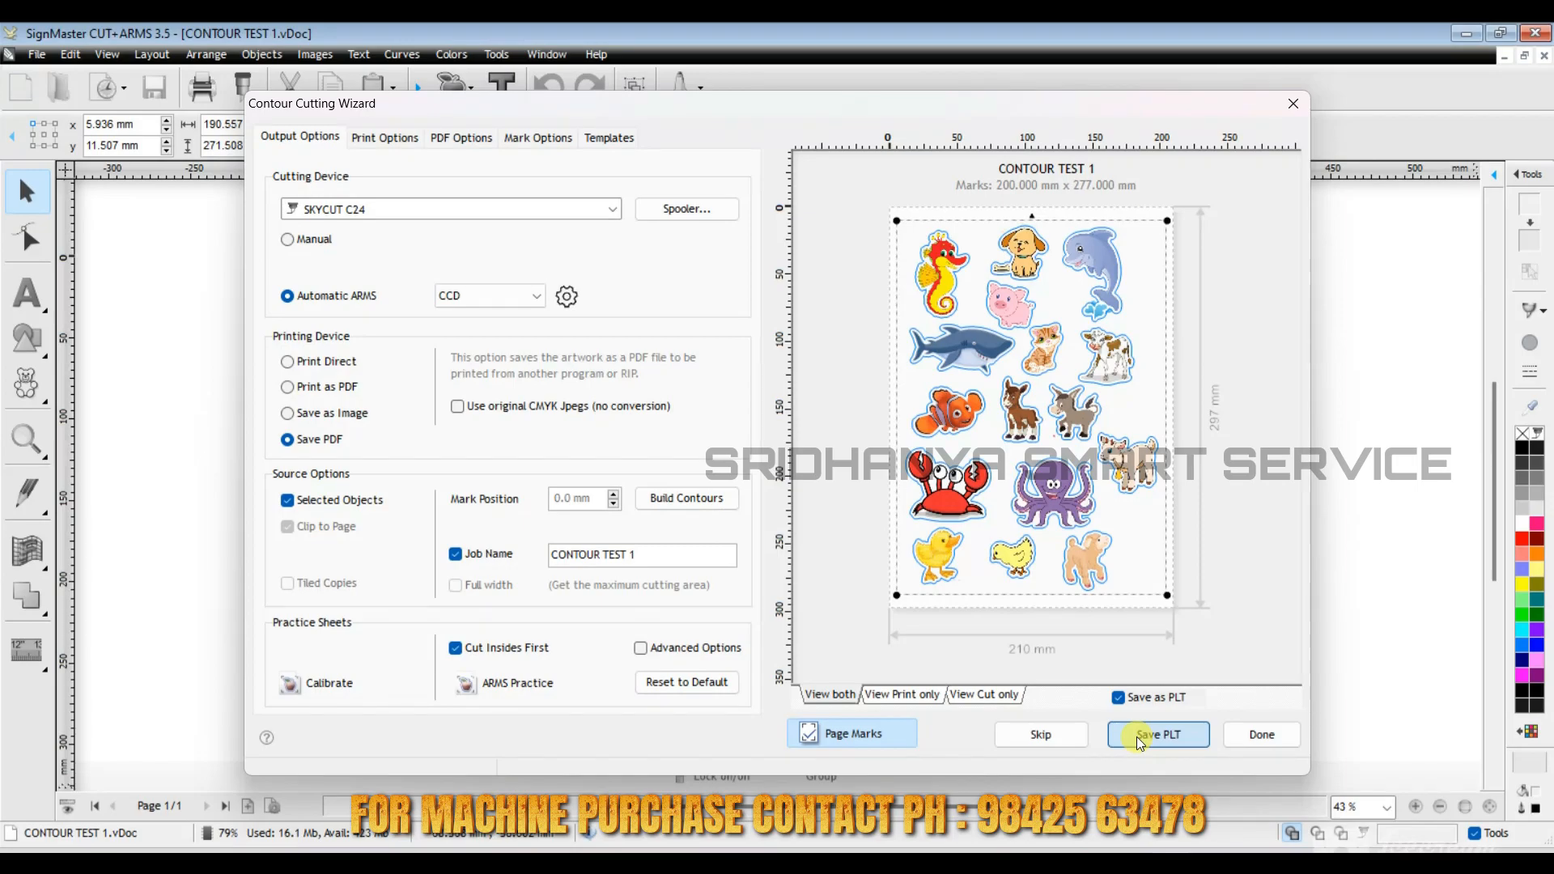
{"action": "left_click", "coordinate": [1136, 734]}
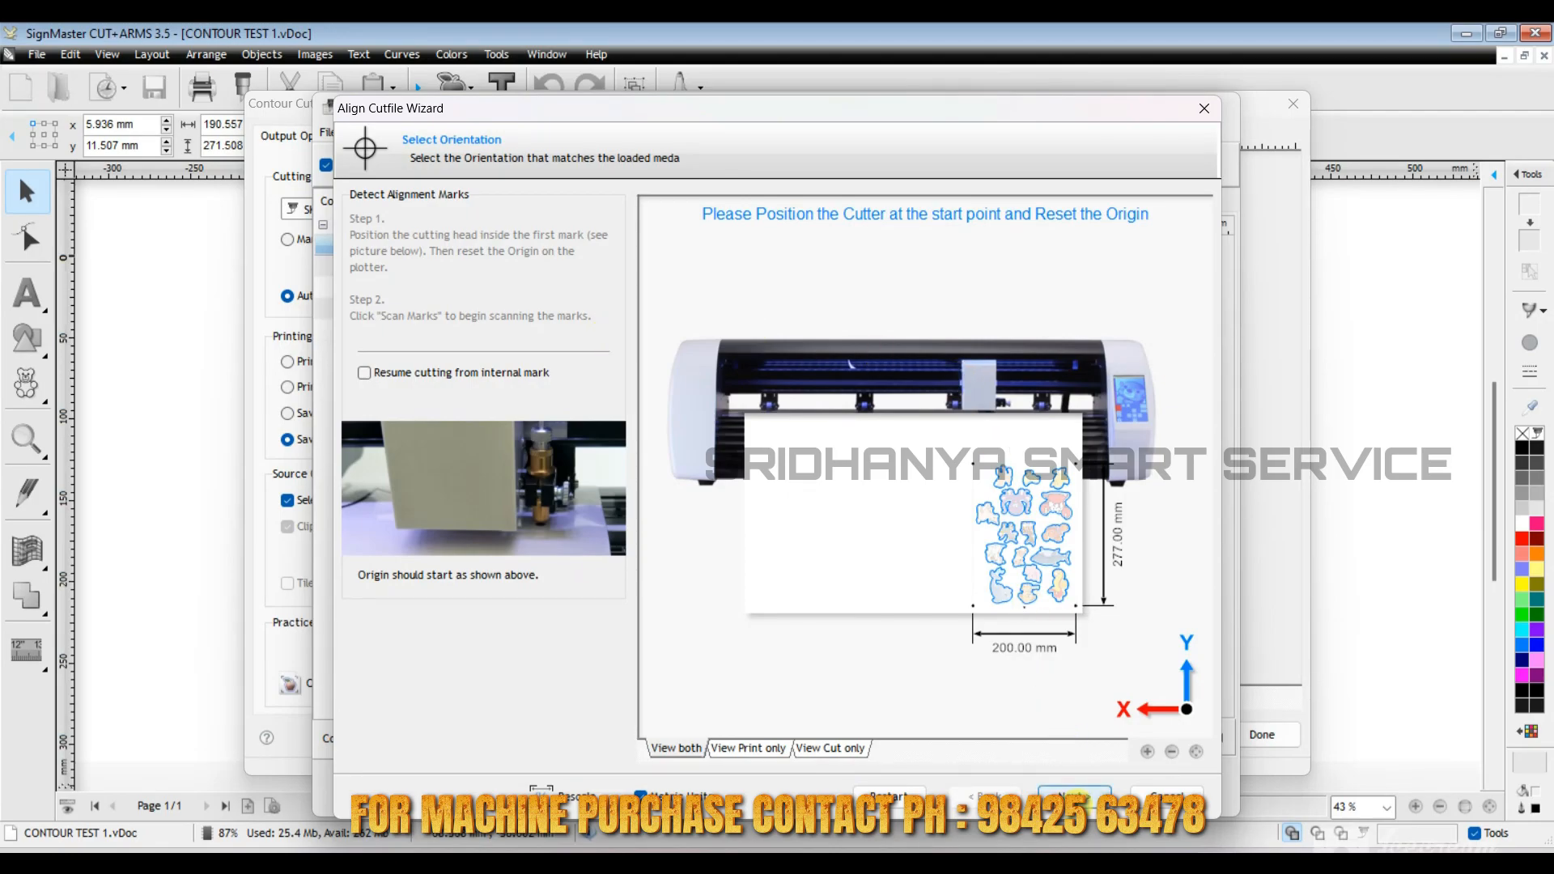
{"action": "left_click", "coordinate": [833, 749]}
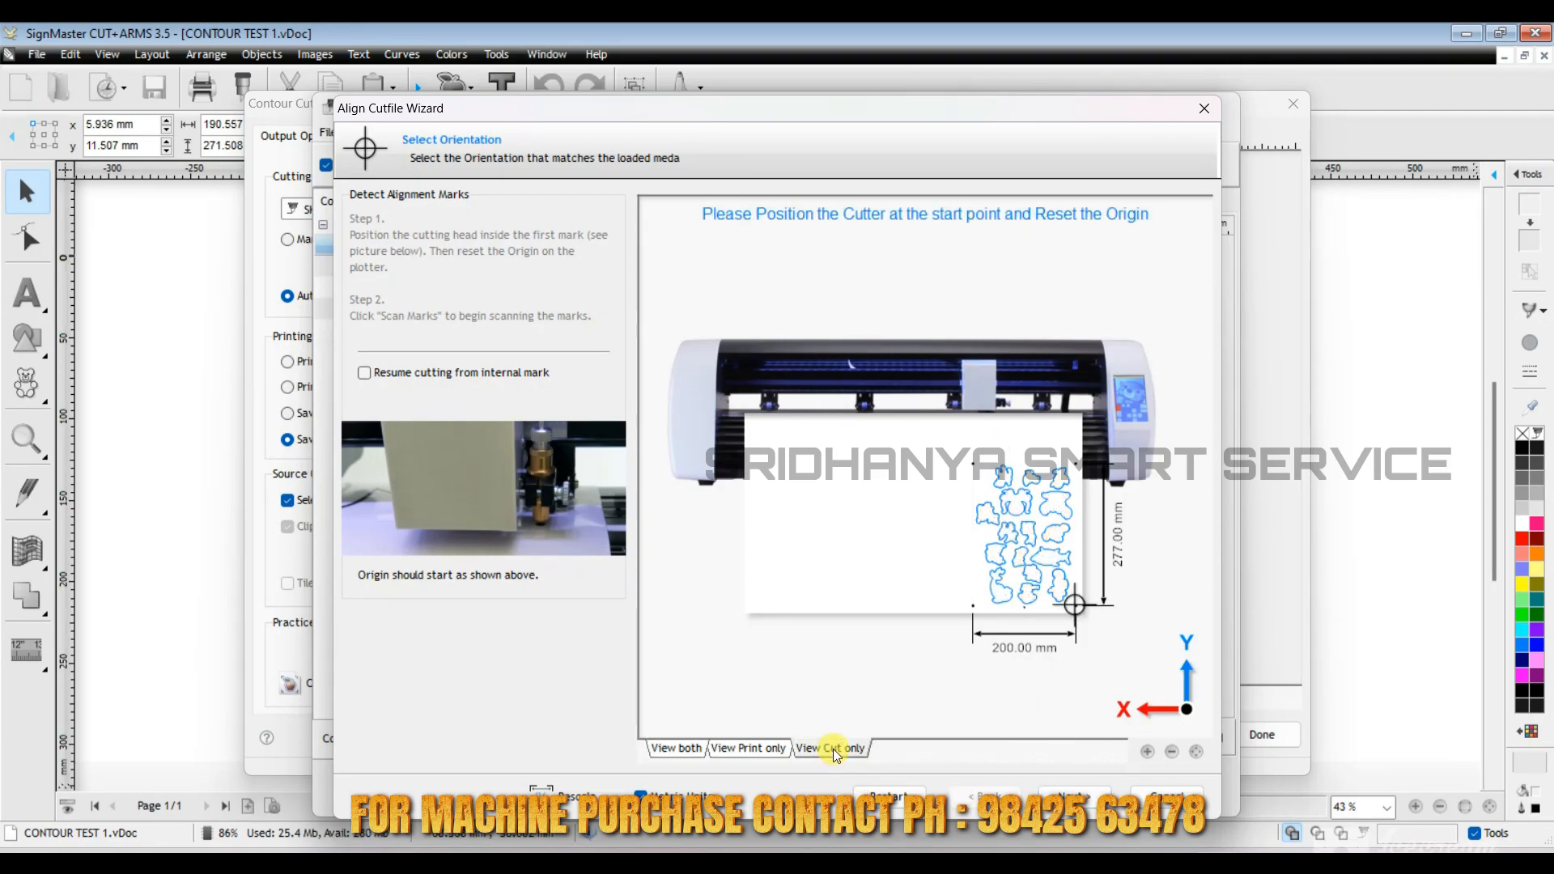
{"action": "left_click", "coordinate": [771, 750]}
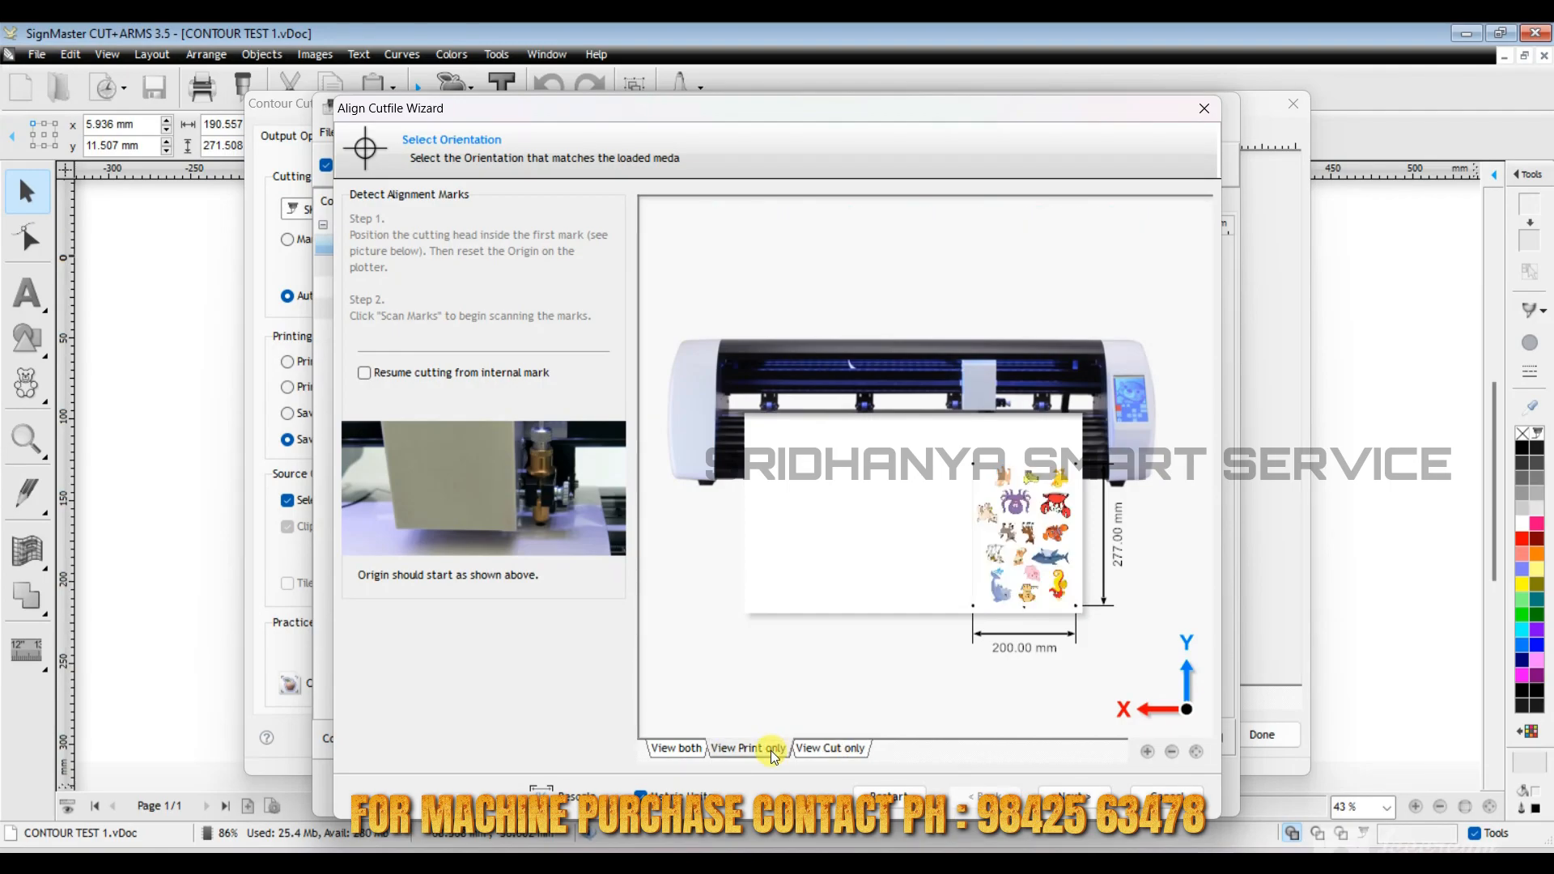
{"action": "left_click", "coordinate": [694, 747]}
Step: Save the cut file as the PLT file Contour Cut CONTOUR TEST 1 on the Desktop and finish the Contour Cutting Wizard
{"action": "left_click", "coordinate": [1084, 797]}
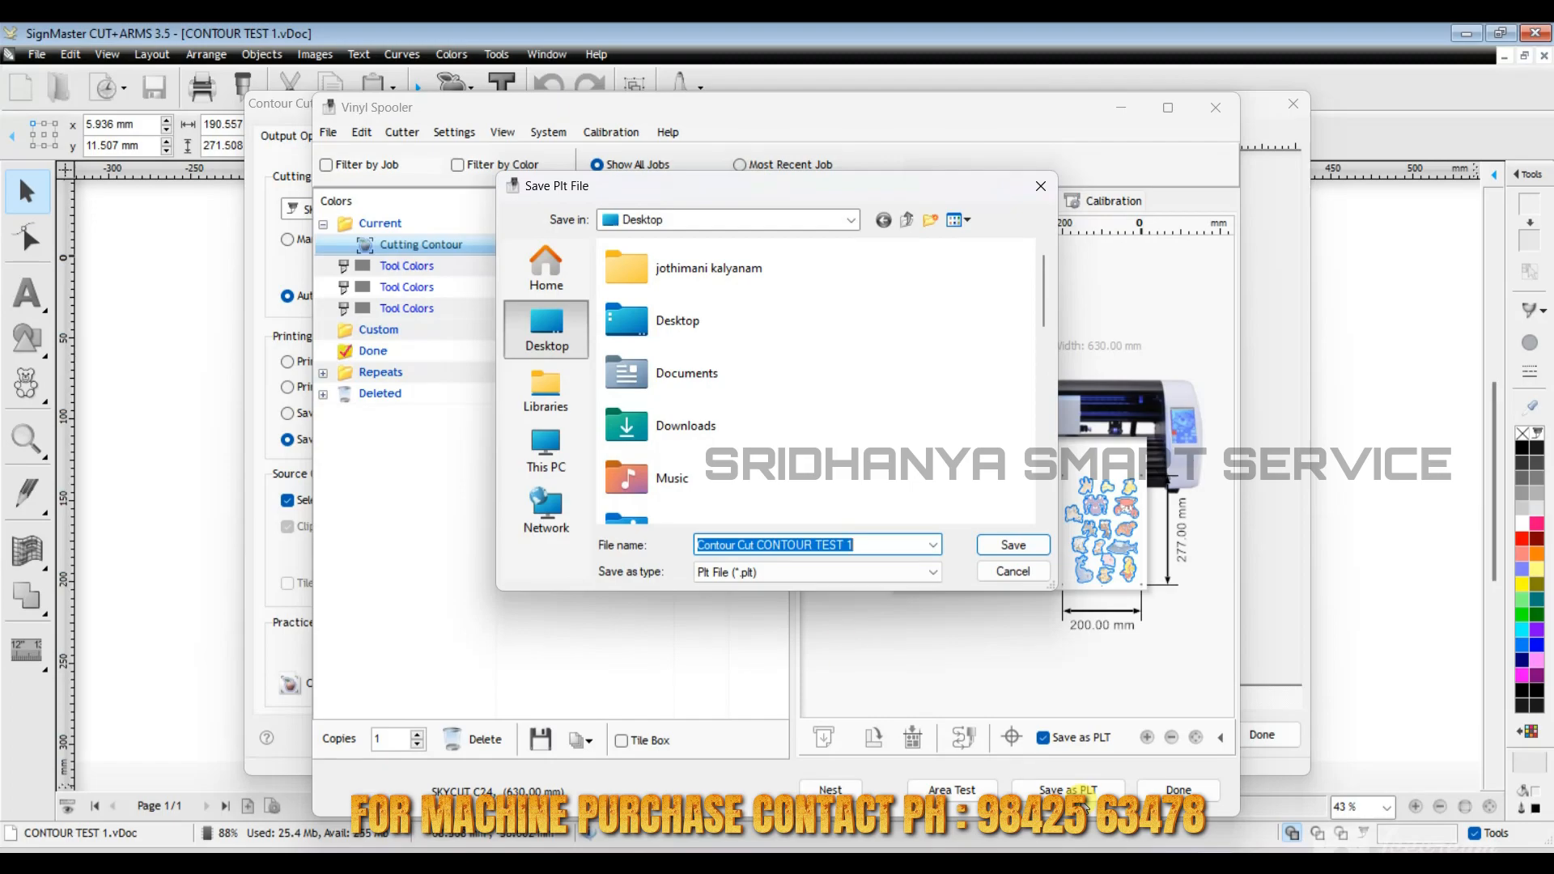
{"action": "left_click", "coordinate": [1014, 545]}
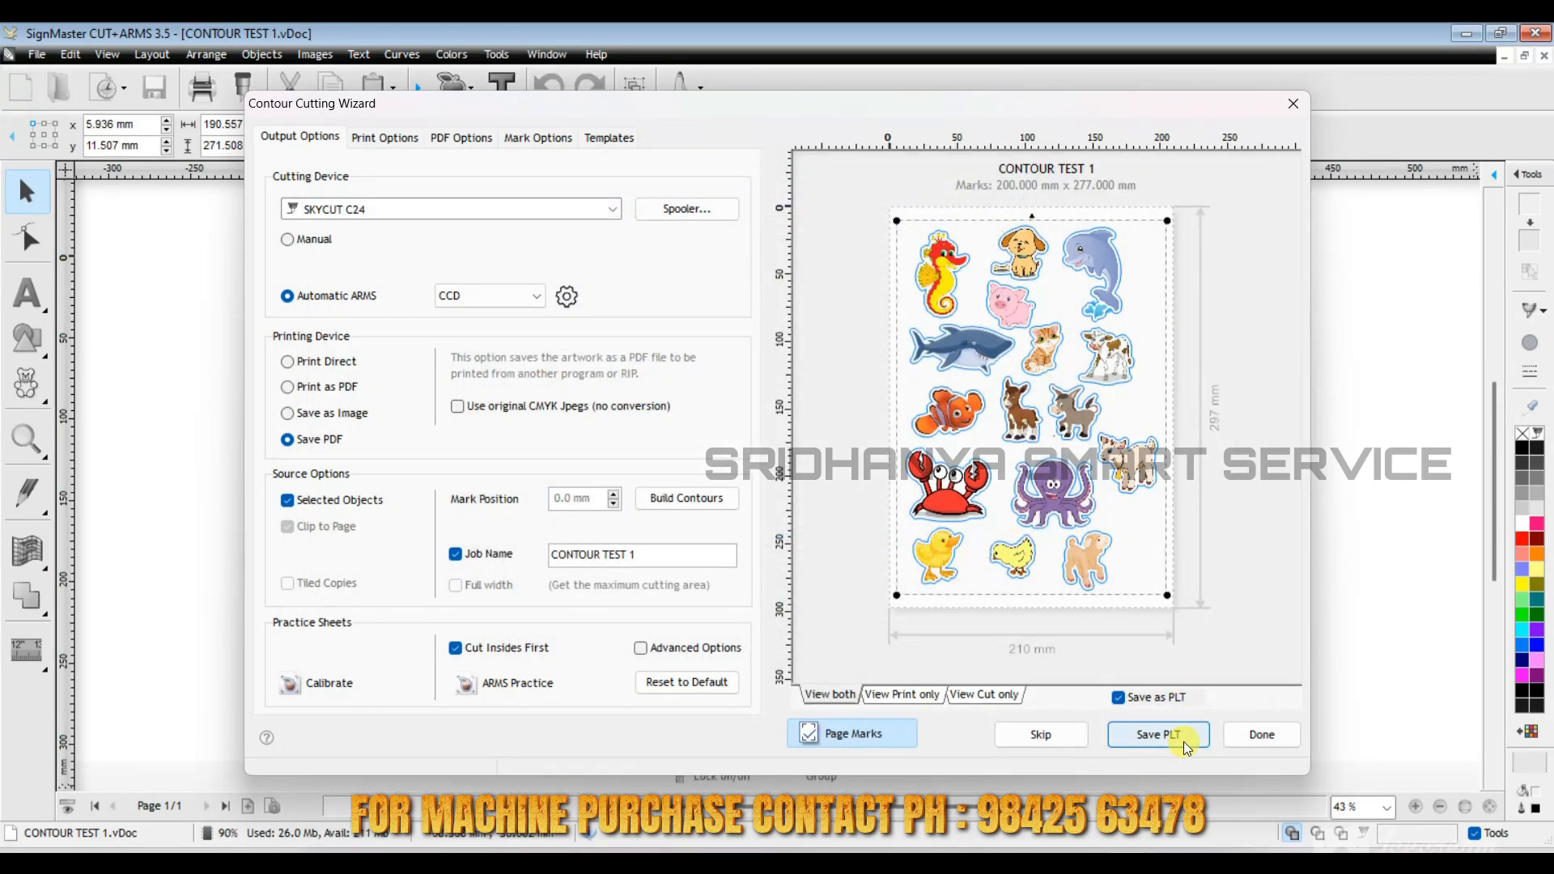
{"action": "left_click", "coordinate": [1261, 734]}
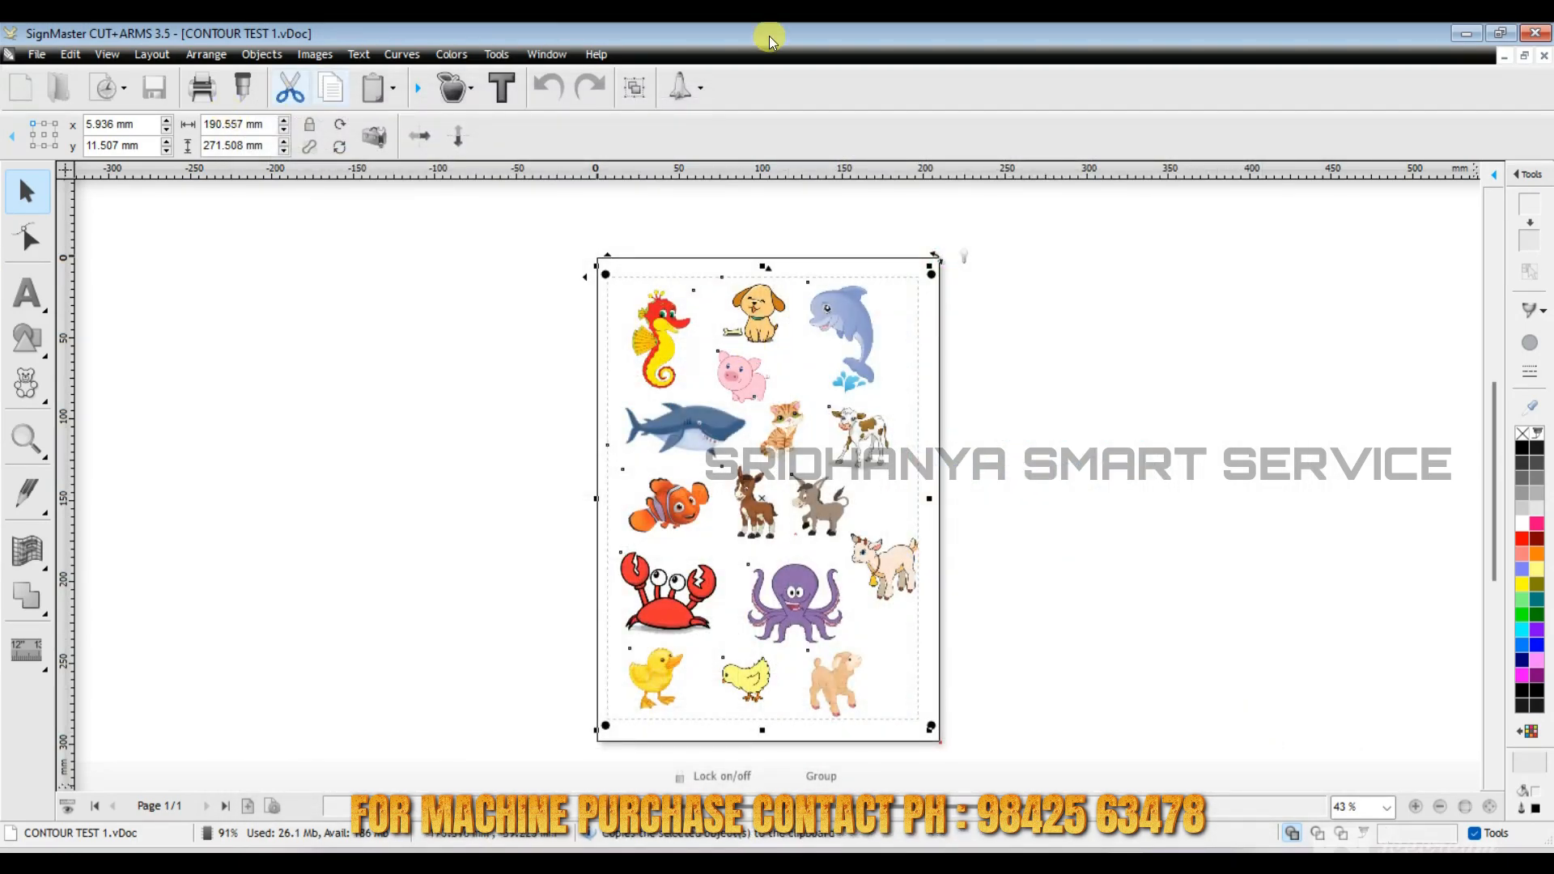